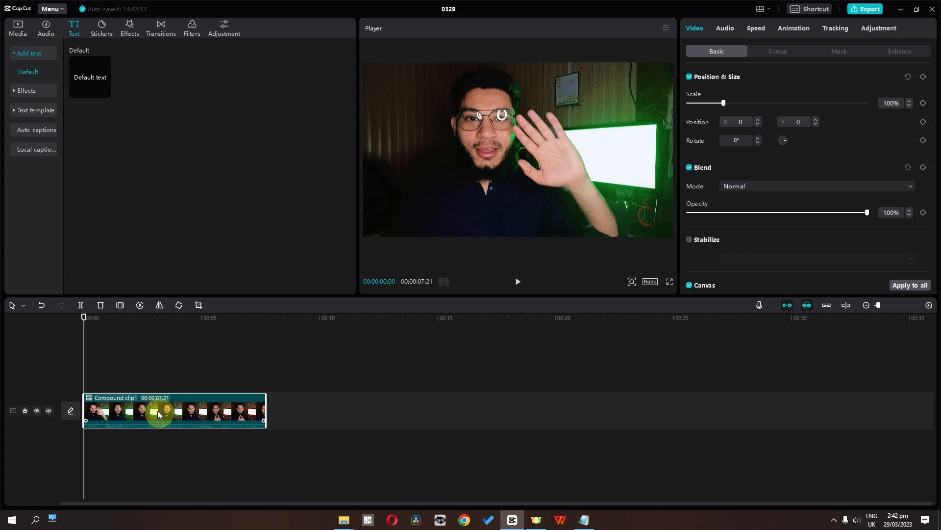
Generate auto captions for the compound clip with the speech language set to English.
click(26, 131)
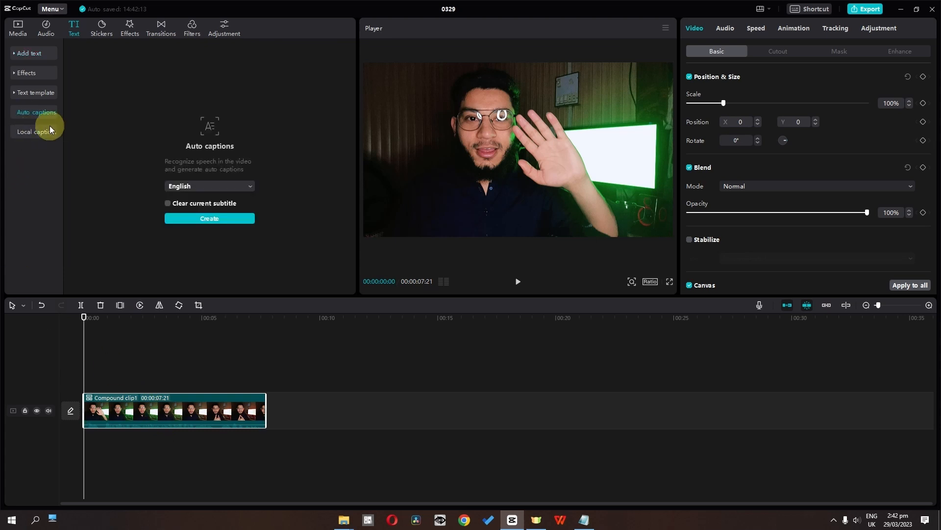
click(213, 186)
click(214, 185)
click(185, 222)
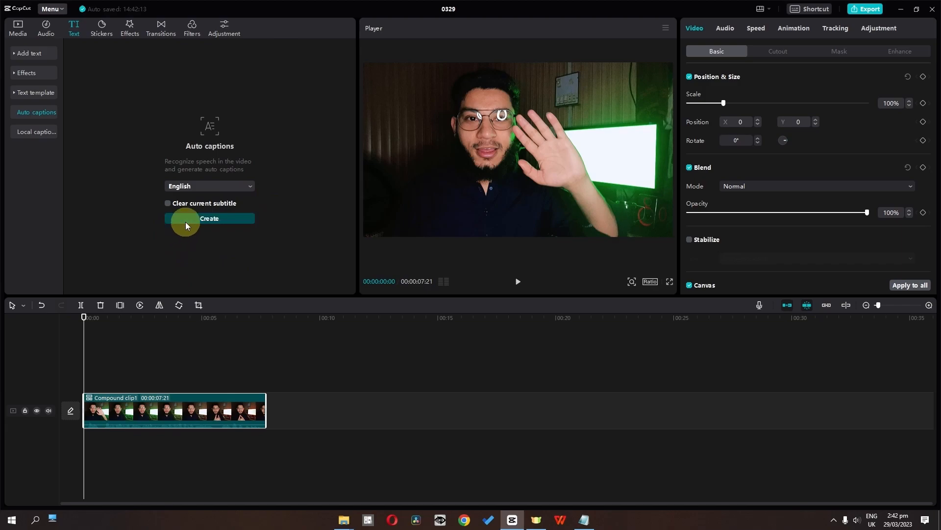
Give all captions the yellow text preset with a dark outline and set their font size to 10.
ctrl+scroll(166, 406, up, 2)
ctrl+scroll(168, 406, up, 1)
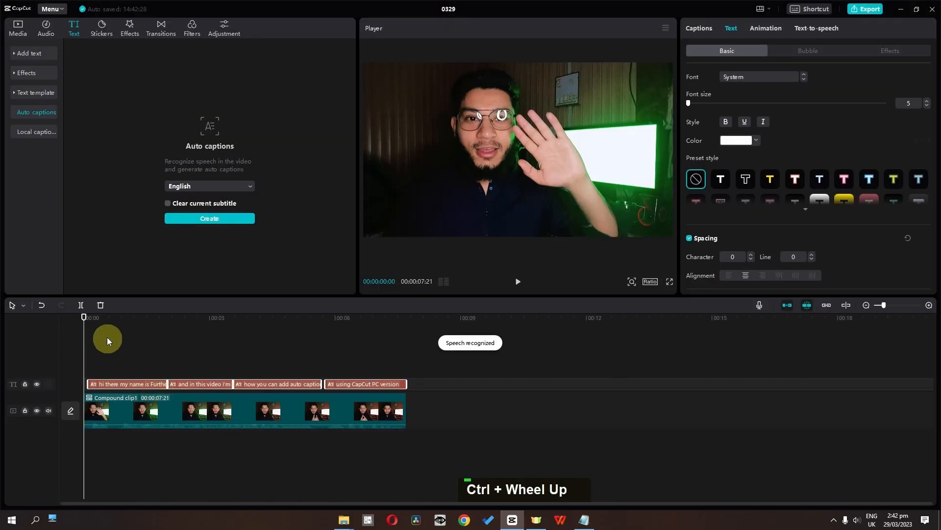
mouse_move(97, 325)
mouse_down()
mouse_move(136, 334)
mouse_move(110, 327)
mouse_up()
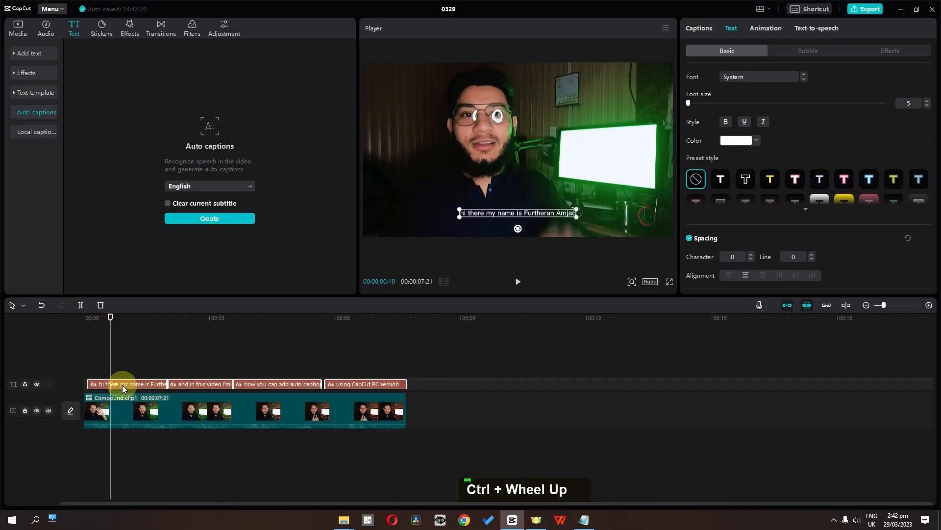
click(122, 384)
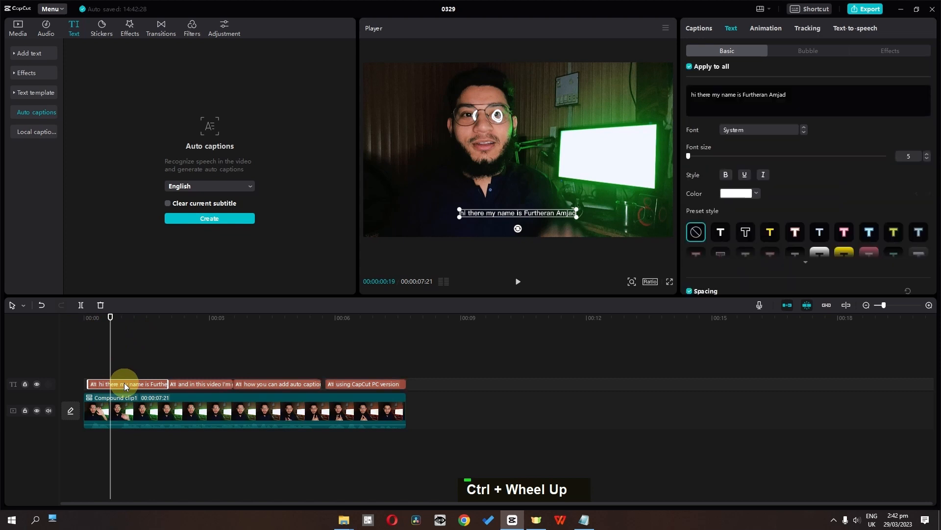
click(772, 234)
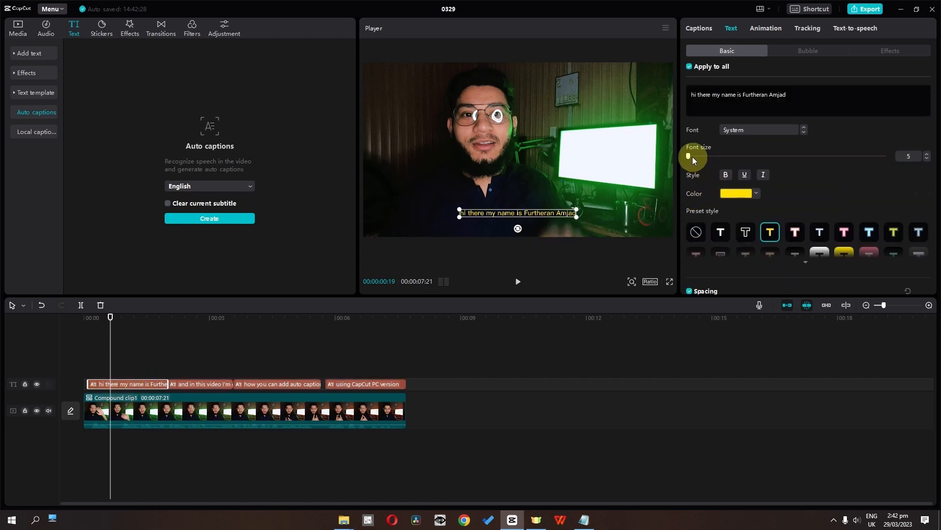
drag(692, 157, 693, 156)
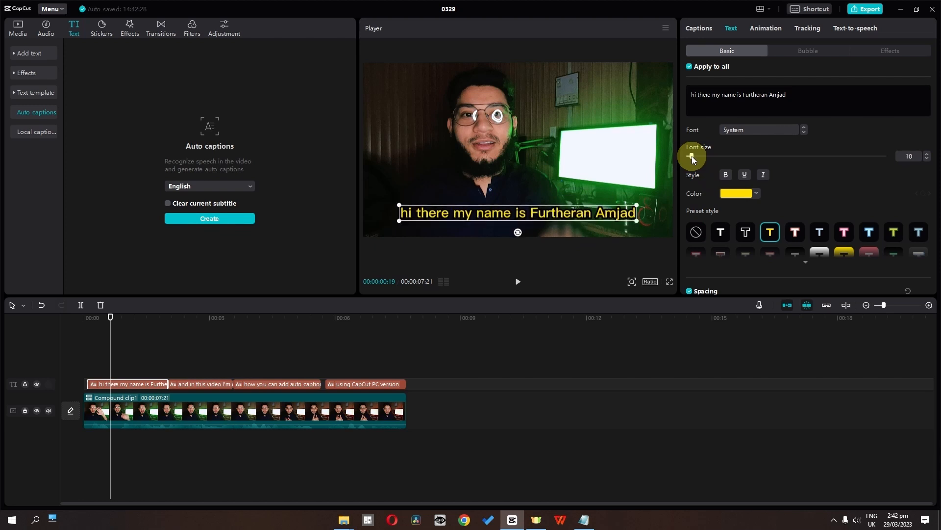
Correct the speaker's misrecognised first name in the first line of the captions list.
mouse_move(112, 334)
mouse_down()
mouse_move(185, 338)
mouse_move(115, 343)
mouse_up()
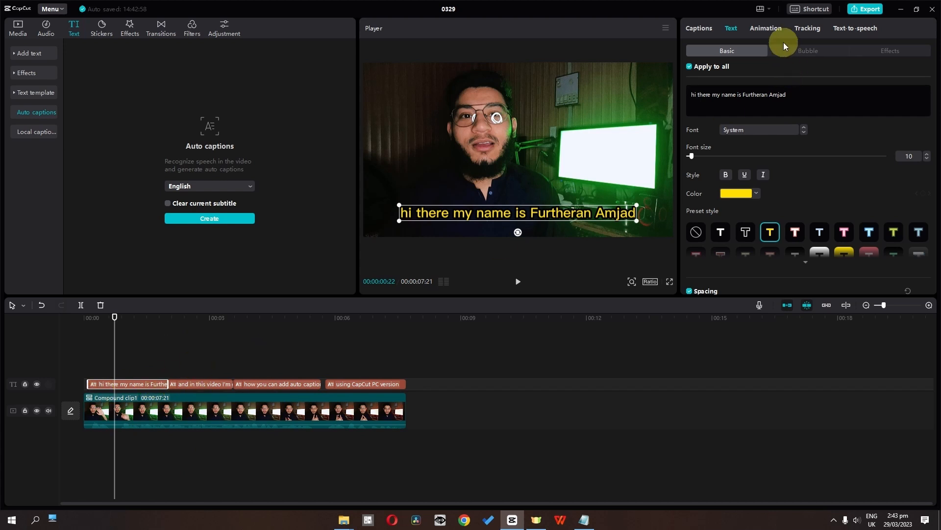
click(709, 28)
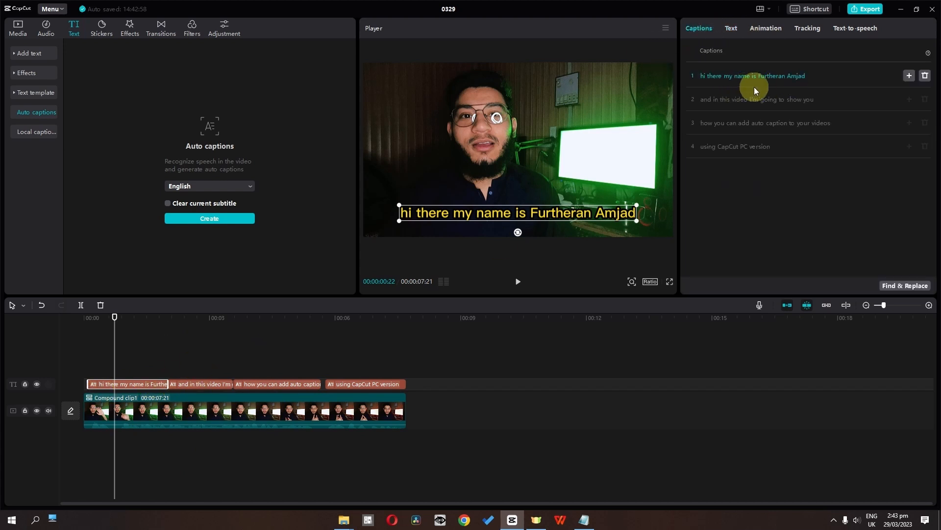
double_click(778, 78)
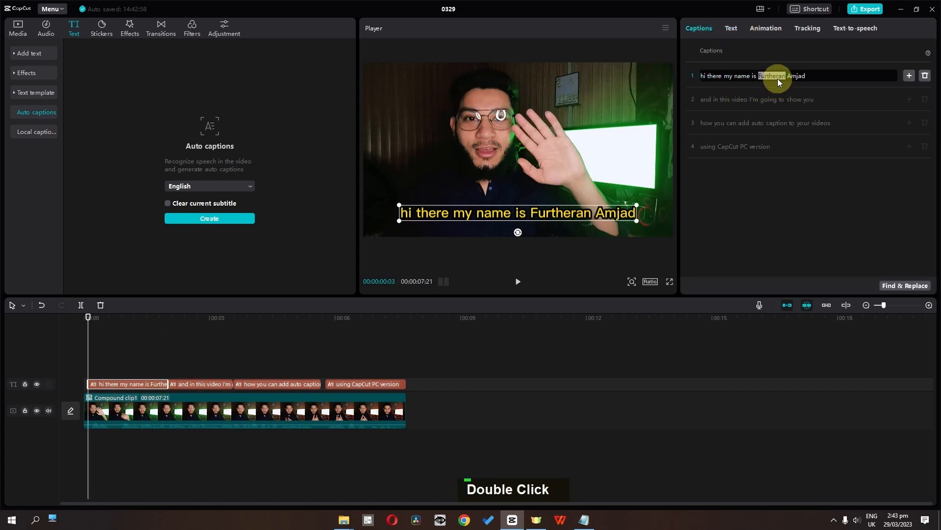
text(Fauza)
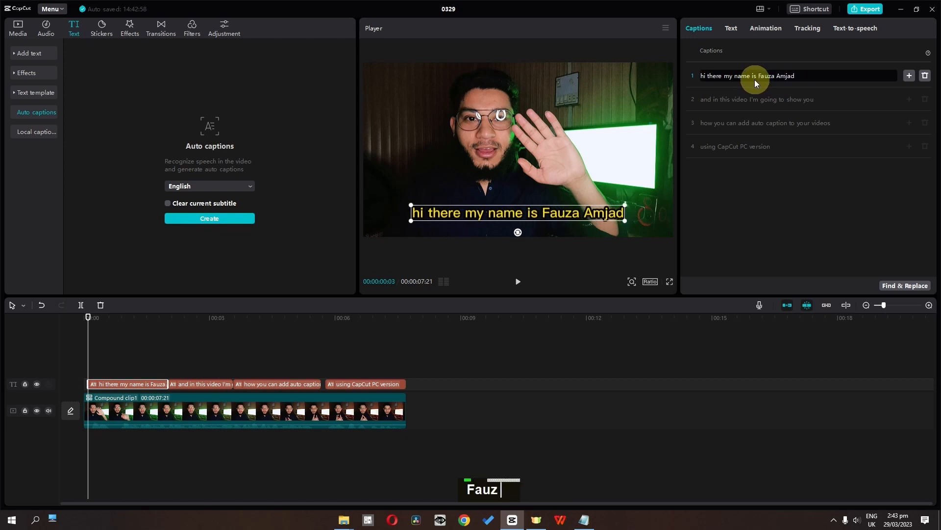
key(BackSpace)
key(BackSpace)
key(BackSpace)
text(izan)
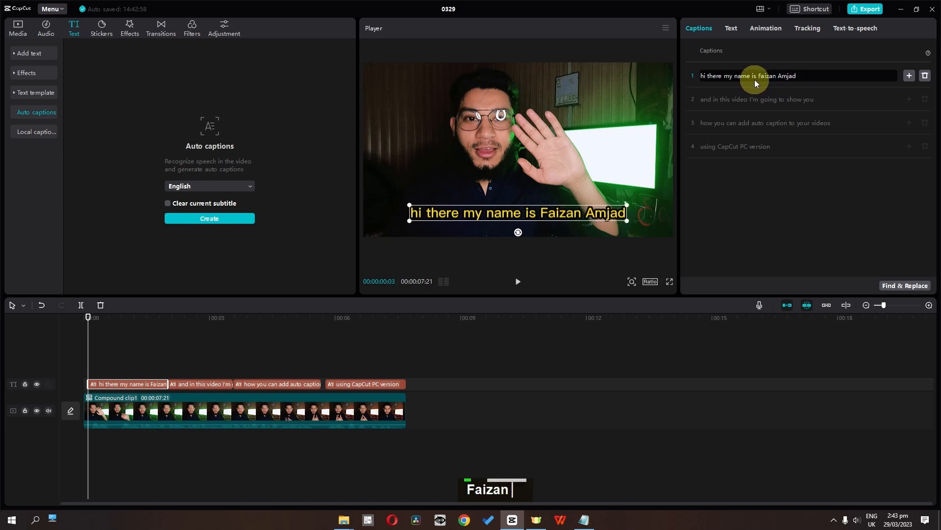
click(148, 385)
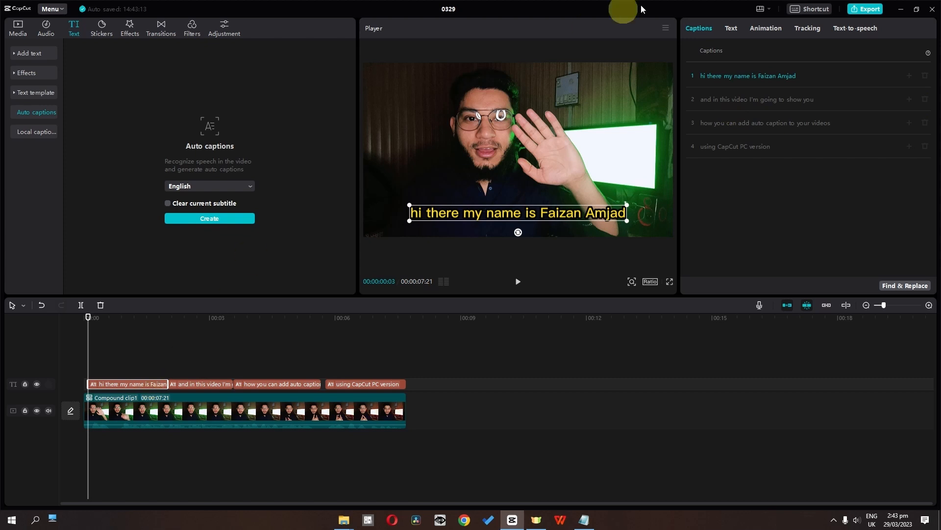
click(730, 32)
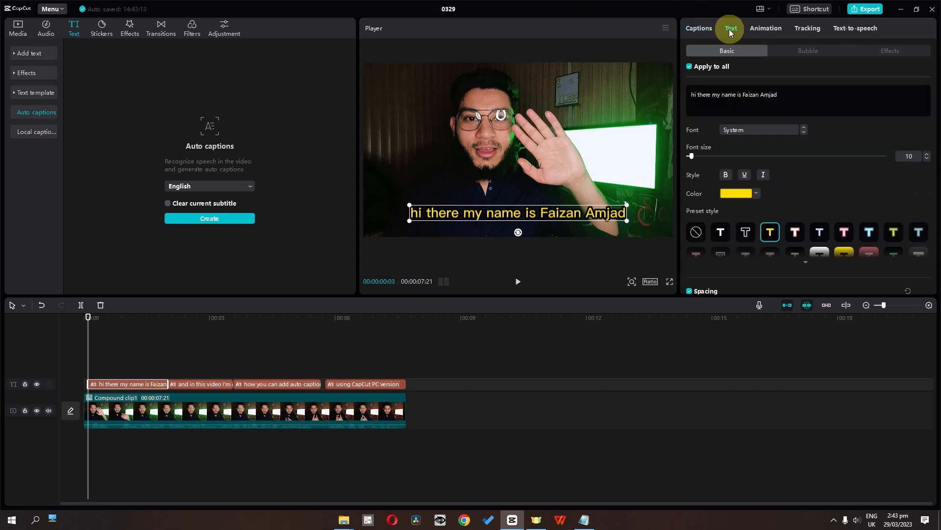
click(769, 130)
scroll(855, 140, down, 5)
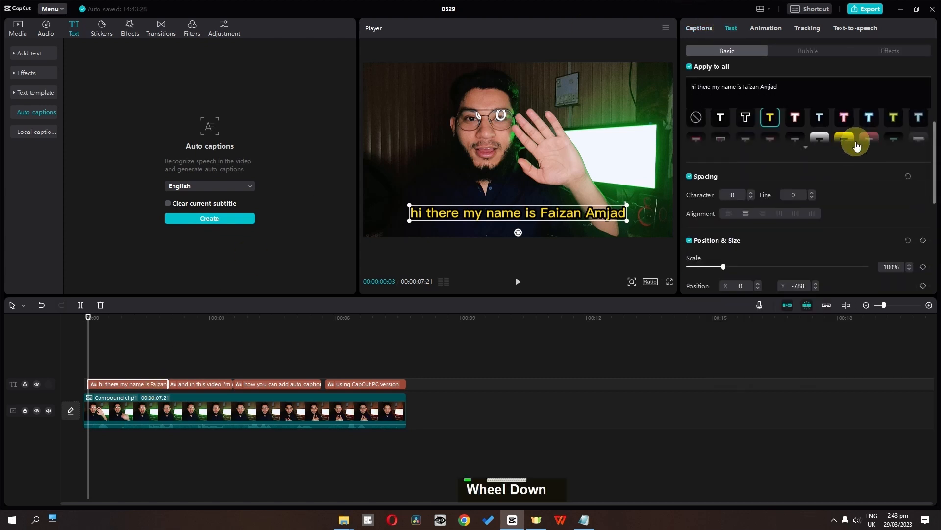
scroll(790, 238, up, 5)
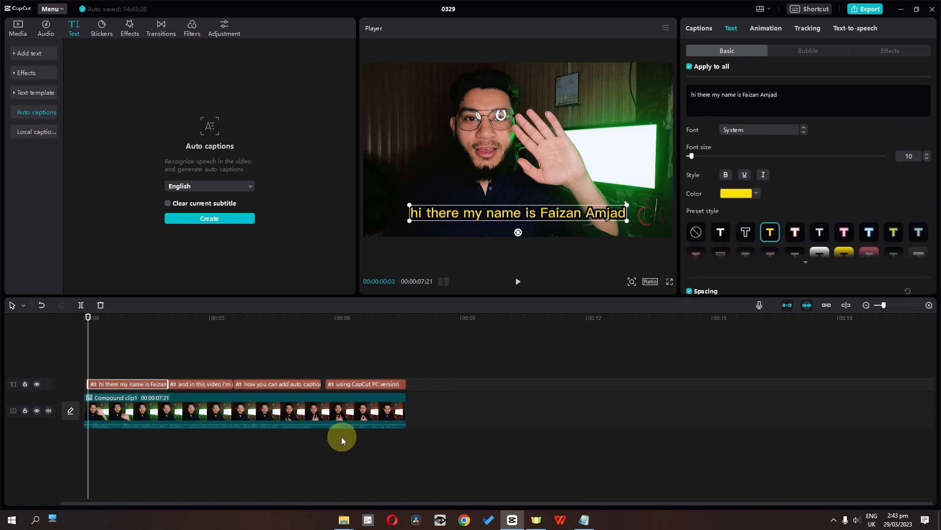
Apply the Typewriter entrance animation to all four captions and play back part of the video.
drag(432, 357, 75, 383)
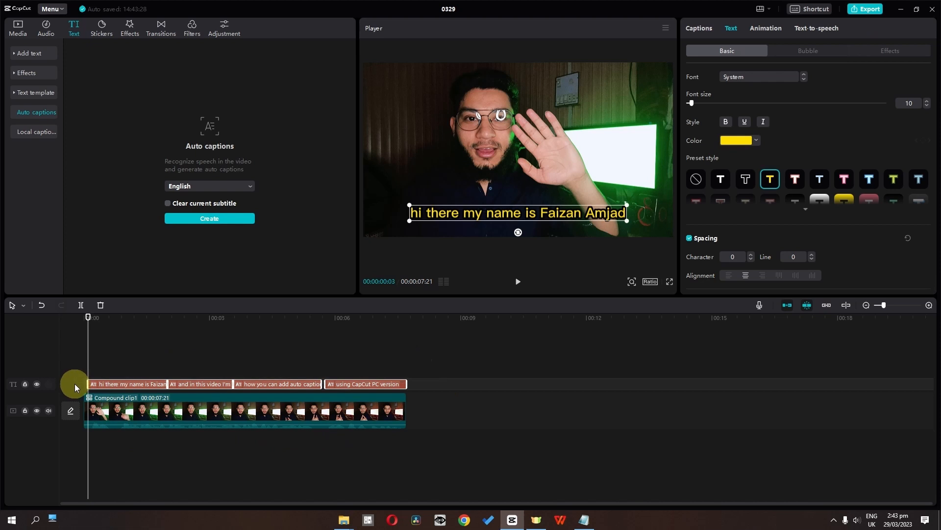
click(754, 30)
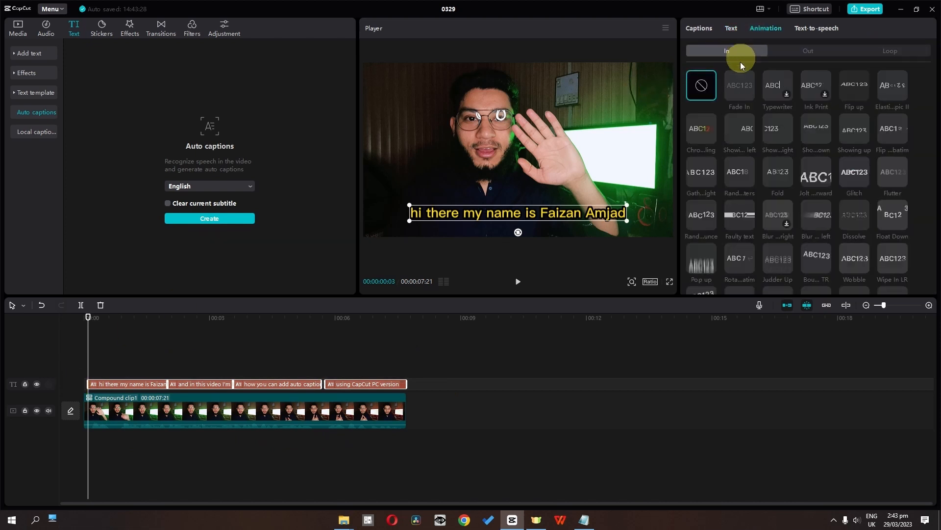
click(777, 84)
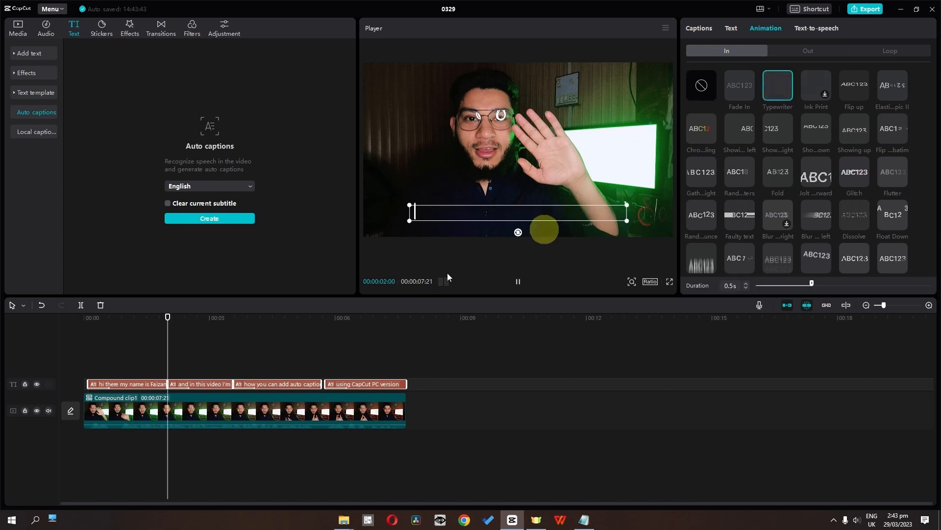
click(145, 469)
key(space)
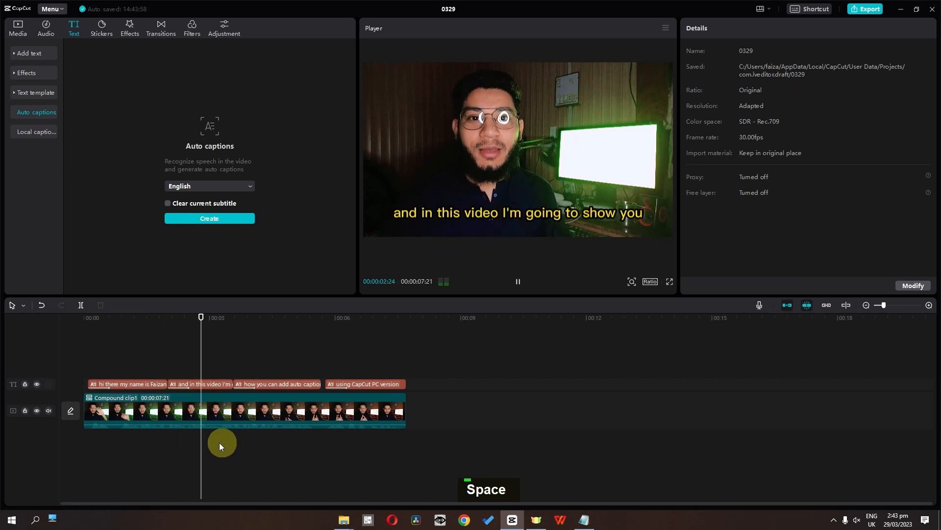
key(space)
Set the entrance animation of all four captions to Pop up with a 0.7 s duration and play back the video.
drag(458, 359, 97, 388)
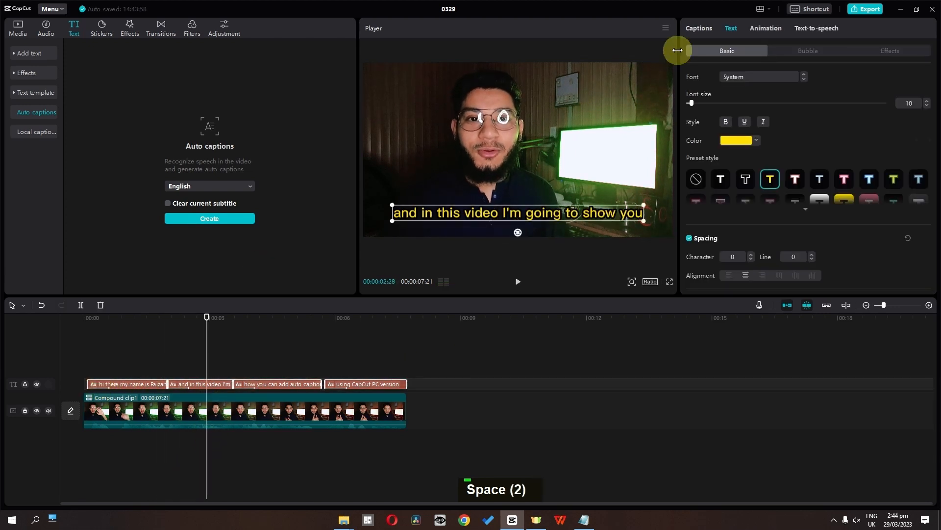
click(772, 31)
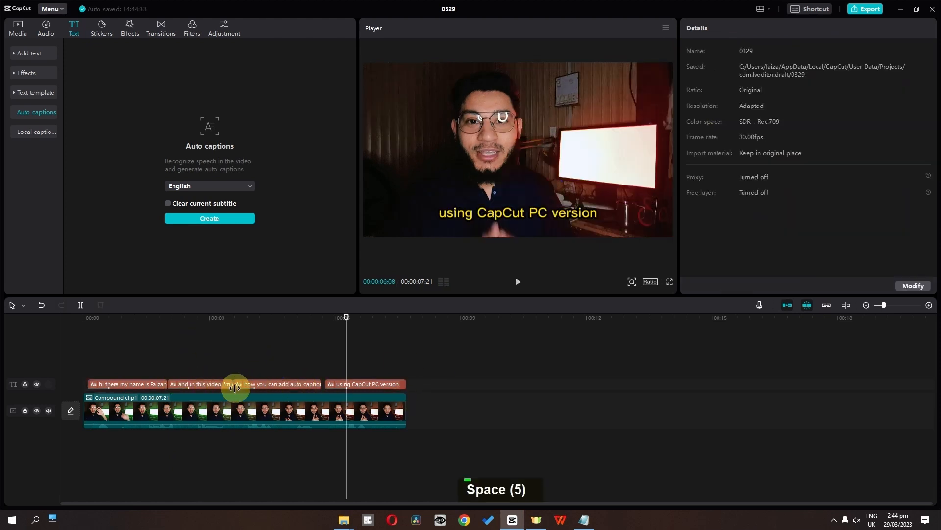
click(95, 385)
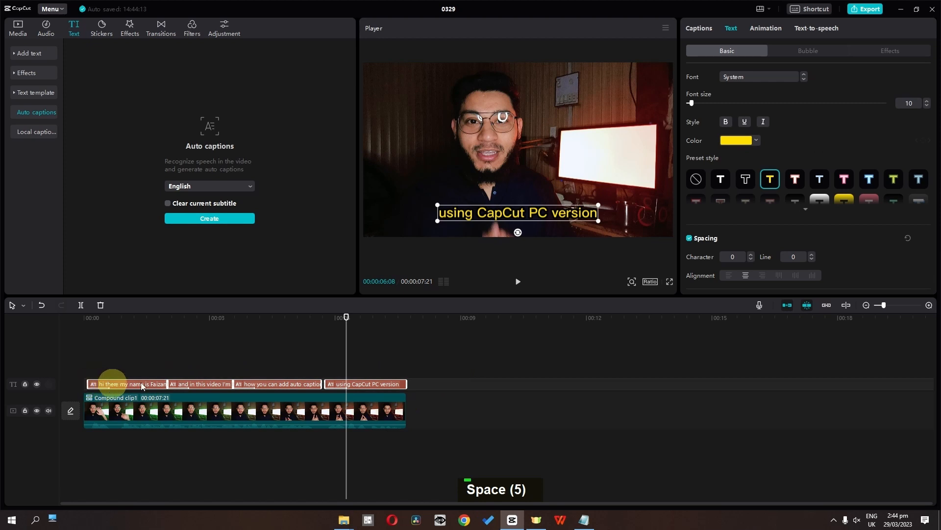
click(760, 29)
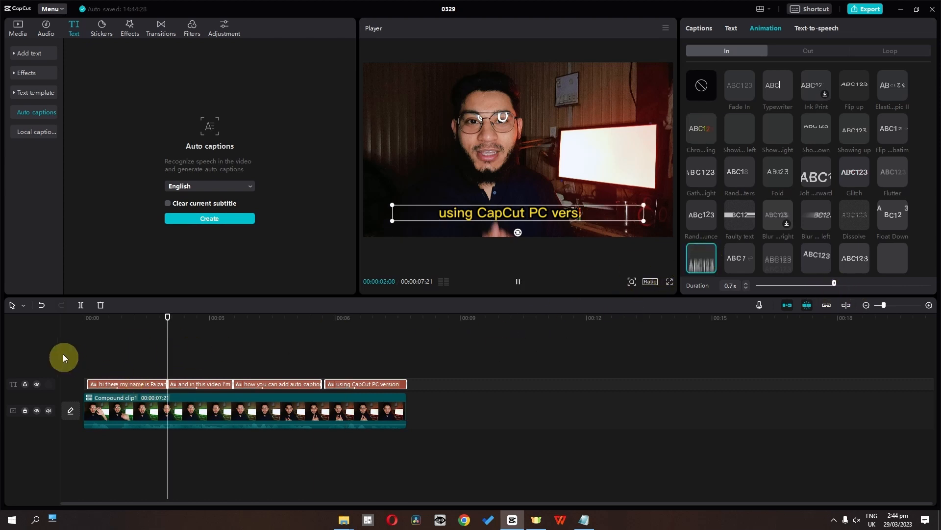
click(85, 460)
key(space)
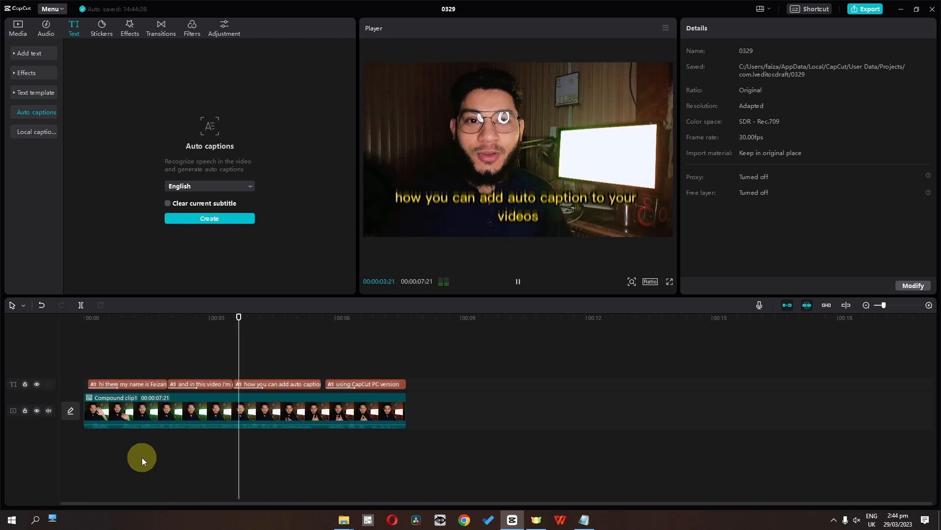
click(280, 473)
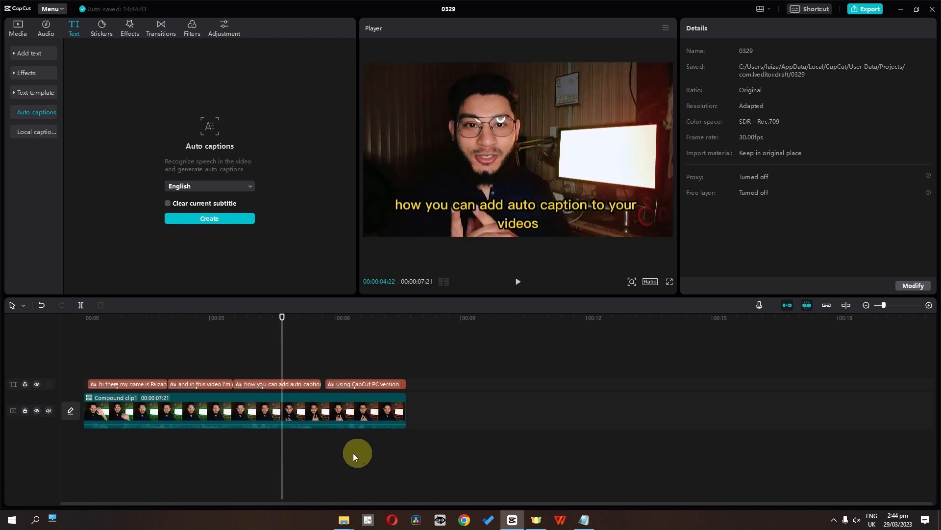
Turn off Apply to all, give only the third caption the black-on-yellow background preset, and compare it with the other captions.
click(305, 386)
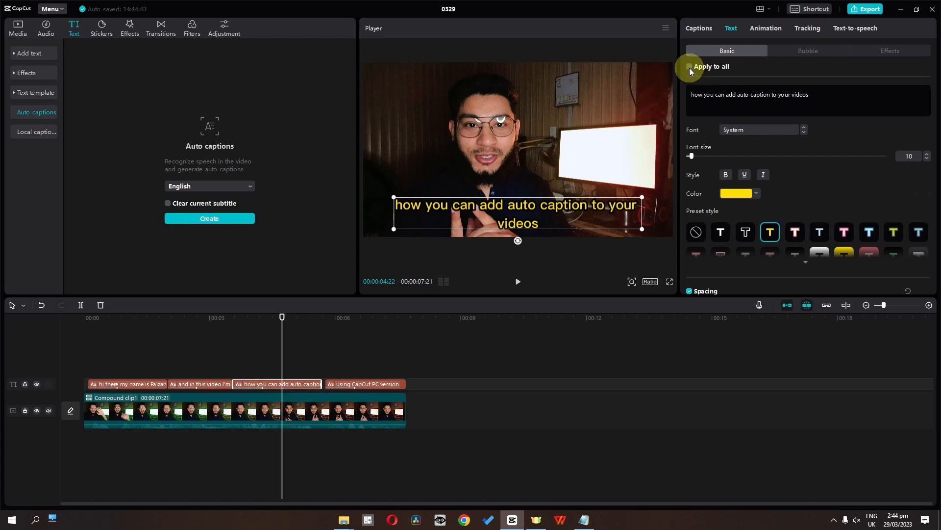
mouse_move(778, 275)
click(847, 260)
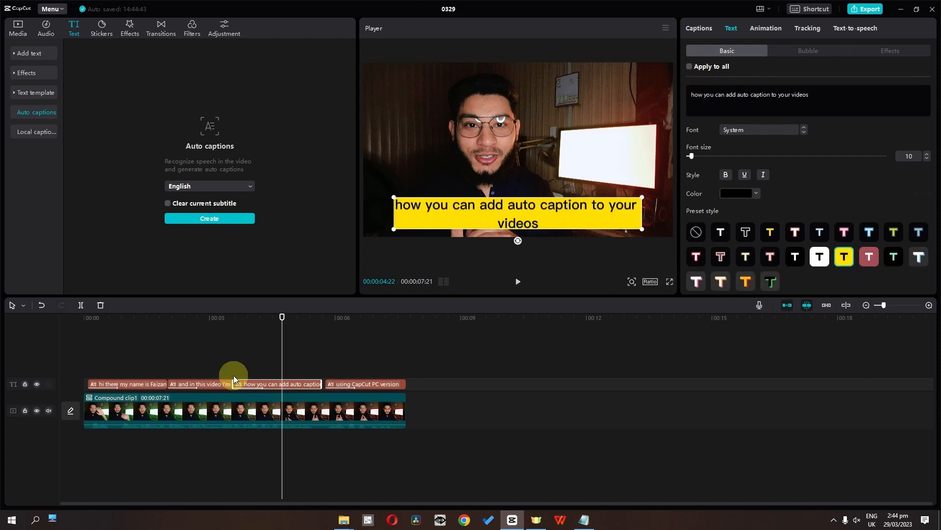
drag(284, 331, 342, 340)
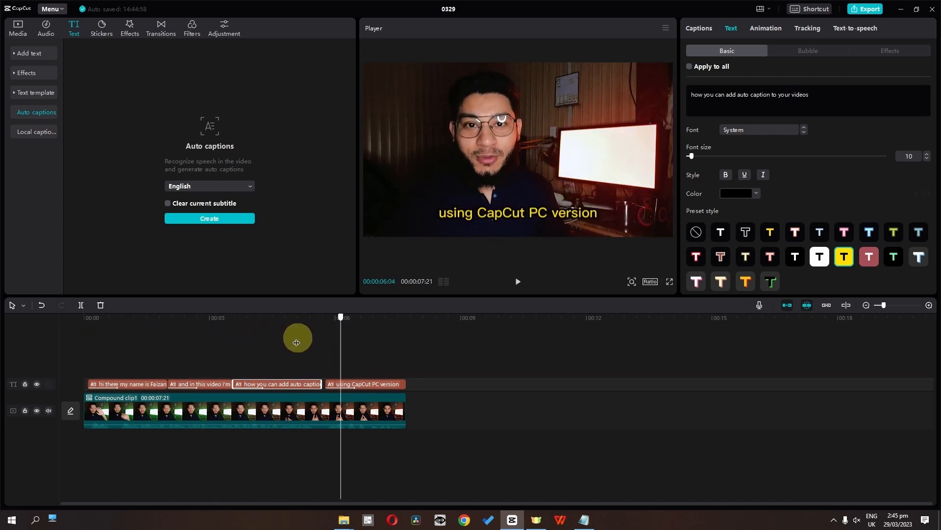
click(296, 342)
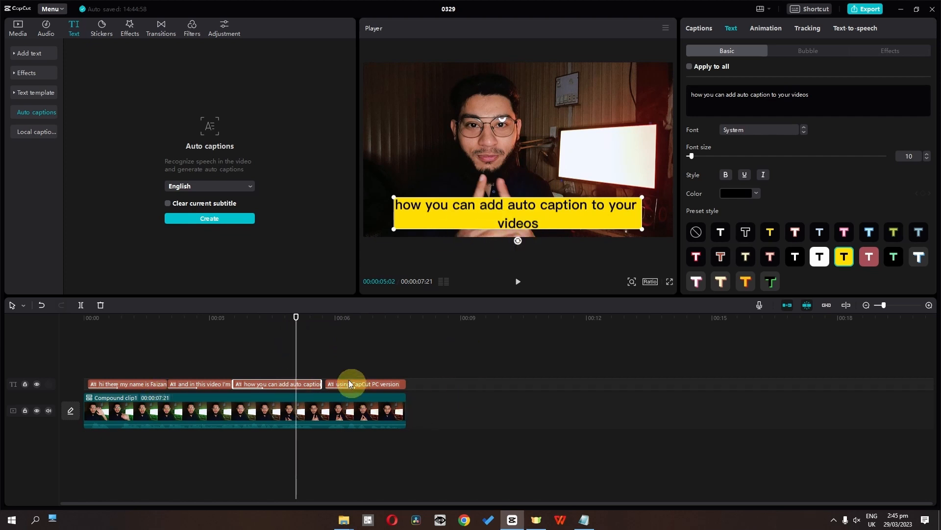
click(690, 66)
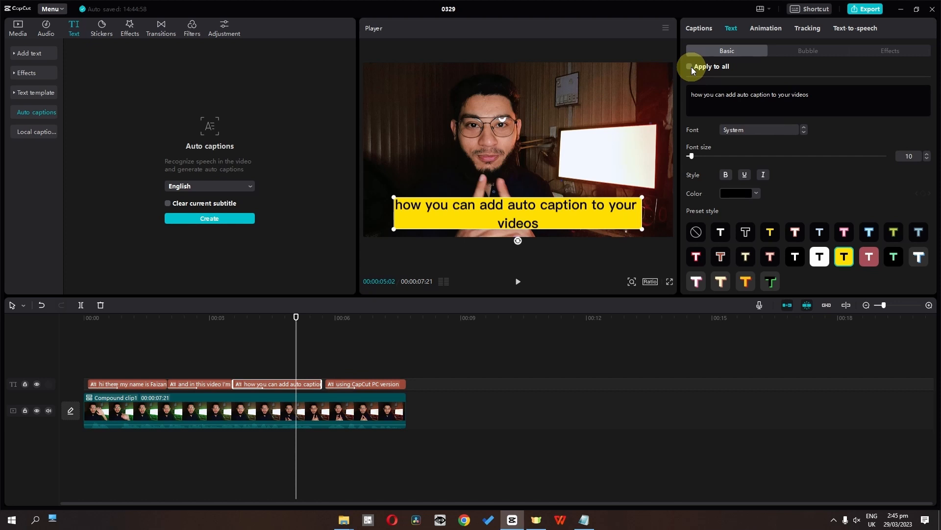
drag(300, 336, 110, 332)
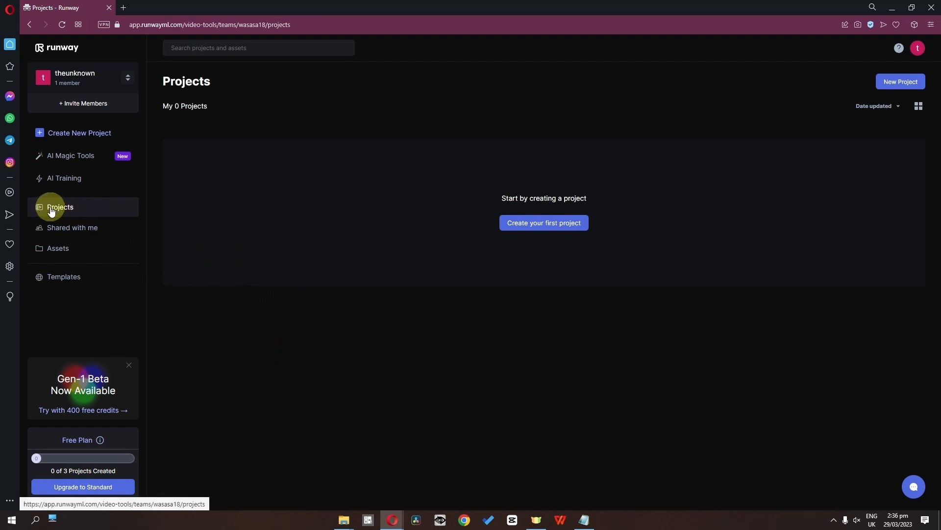
In Runway in the browser, create a new video composition project and browse its private assets.
click(63, 137)
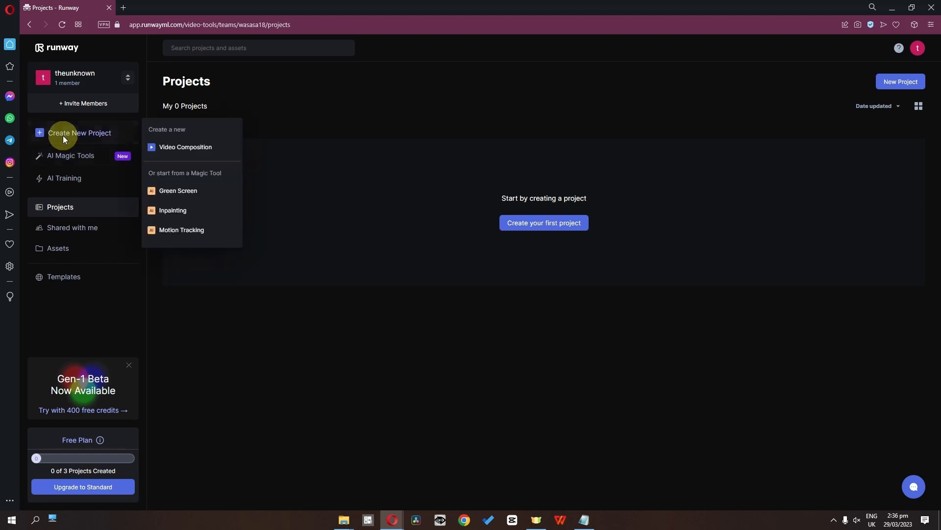
click(189, 147)
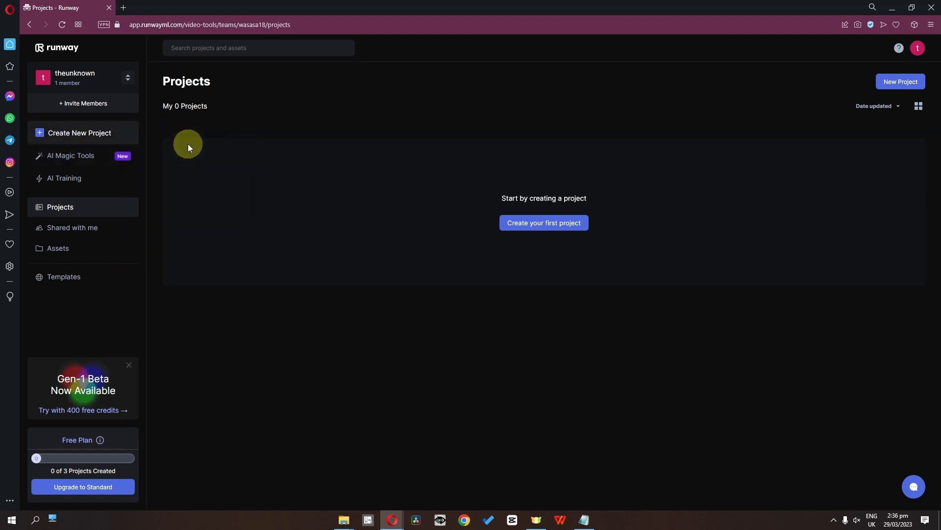
scroll(201, 445, down, 1)
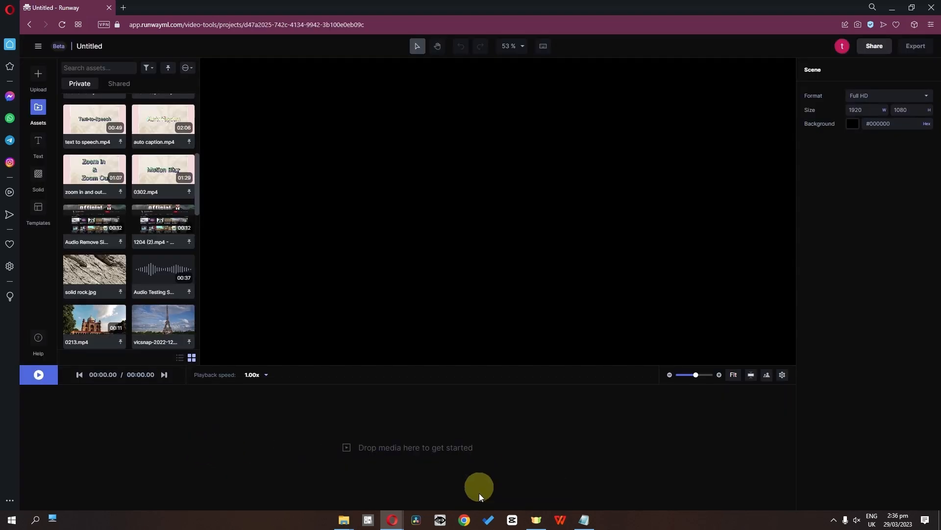
Place the 1204 (2).mp4 asset on the video track at the start of the timeline and generate English subtitles for it.
scroll(128, 221, down, 5)
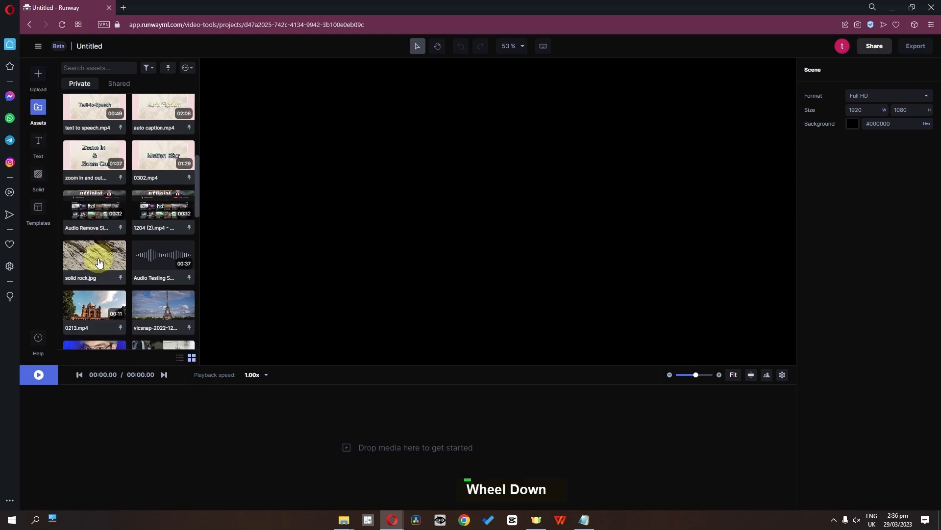
drag(91, 275, 70, 444)
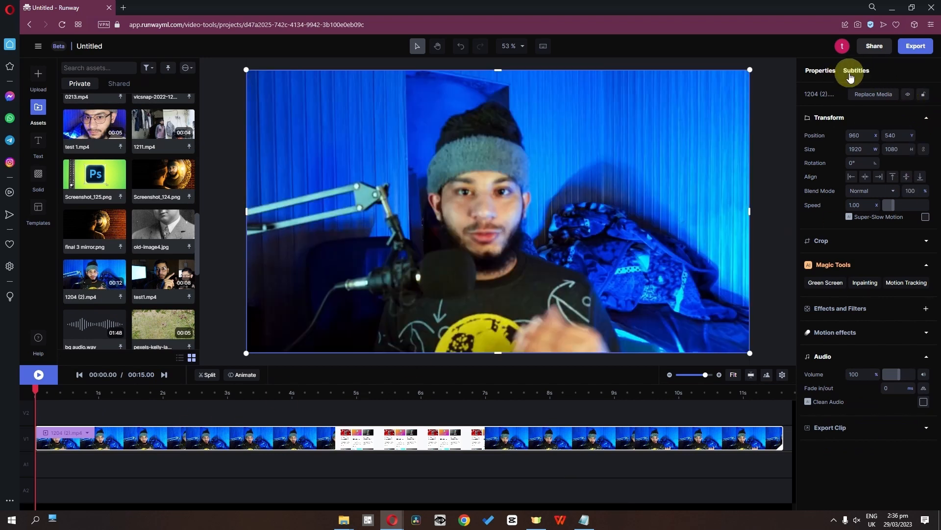
click(857, 71)
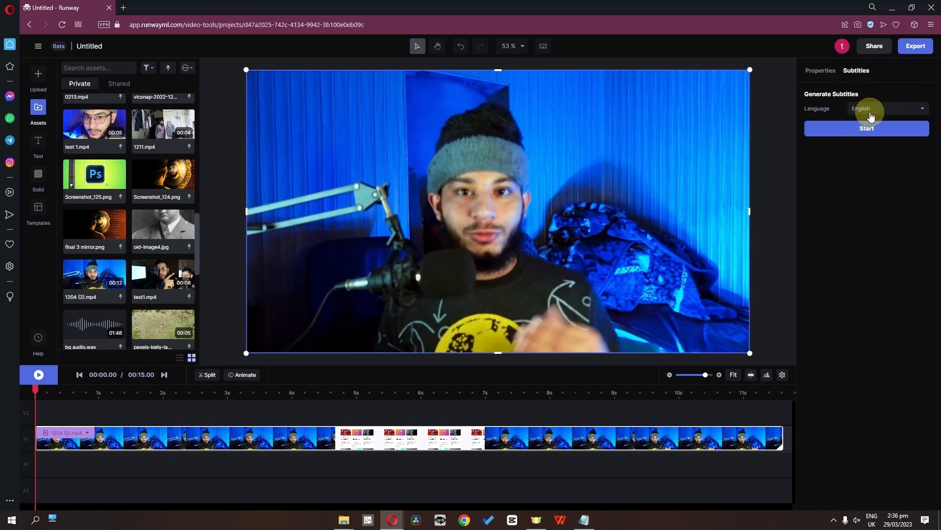
click(885, 135)
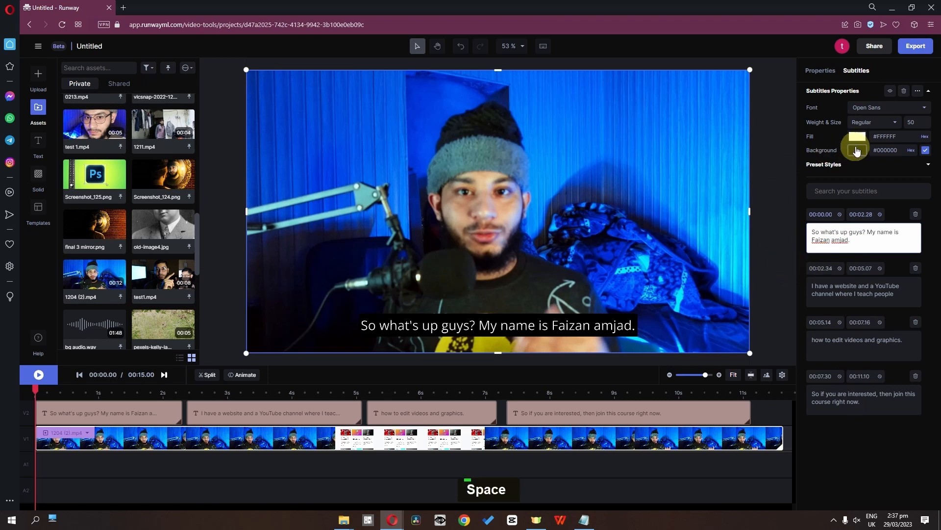
Set the subtitle fill colour to #AFFF00 and the background to #FFFCFC, and preview the first subtitle at about 1.5 s.
click(857, 141)
click(748, 177)
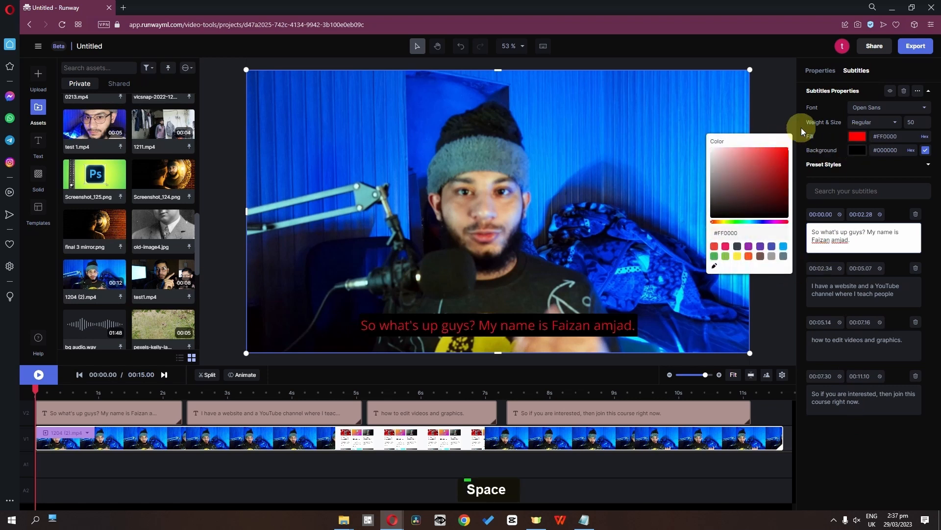
drag(721, 227, 729, 226)
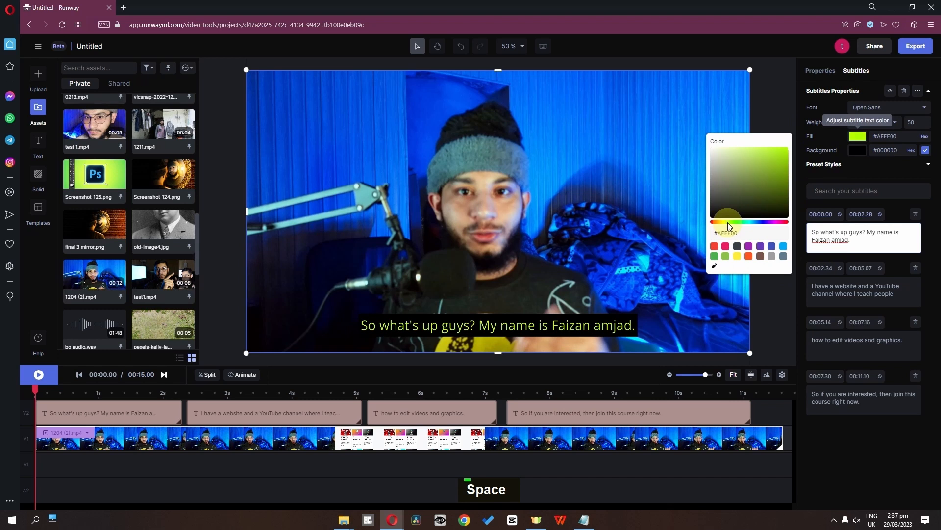
click(858, 150)
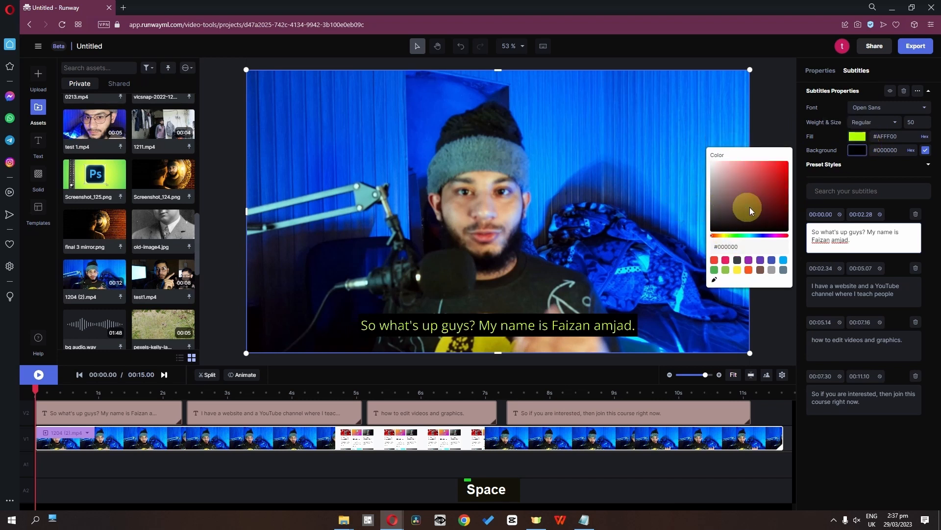
drag(729, 202, 712, 138)
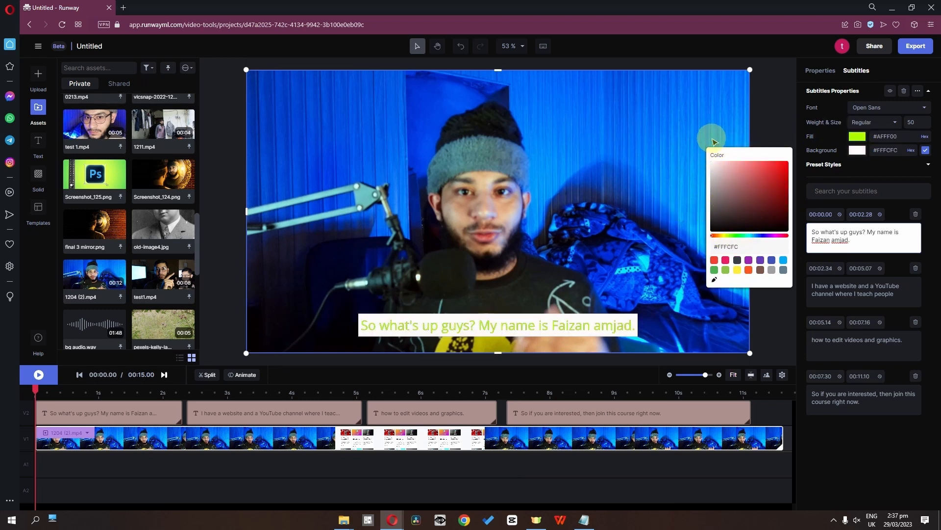
click(744, 479)
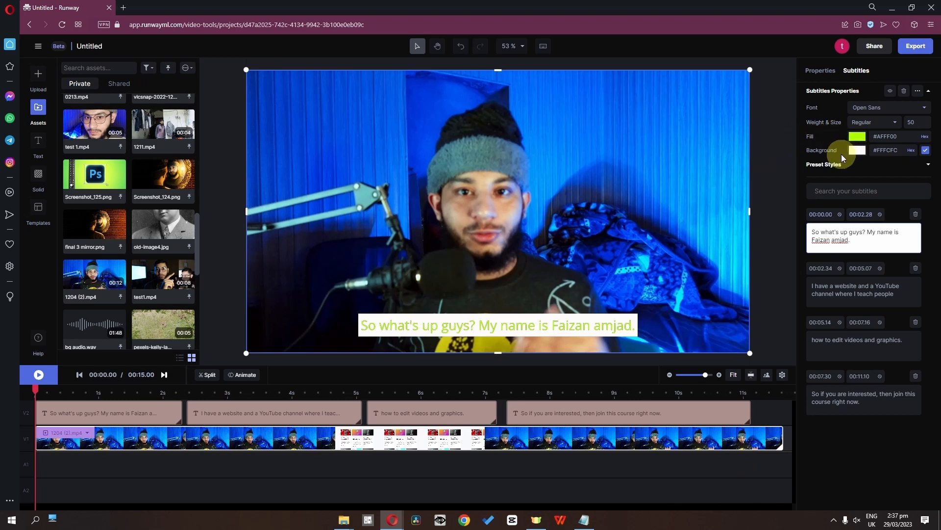
drag(36, 391, 131, 405)
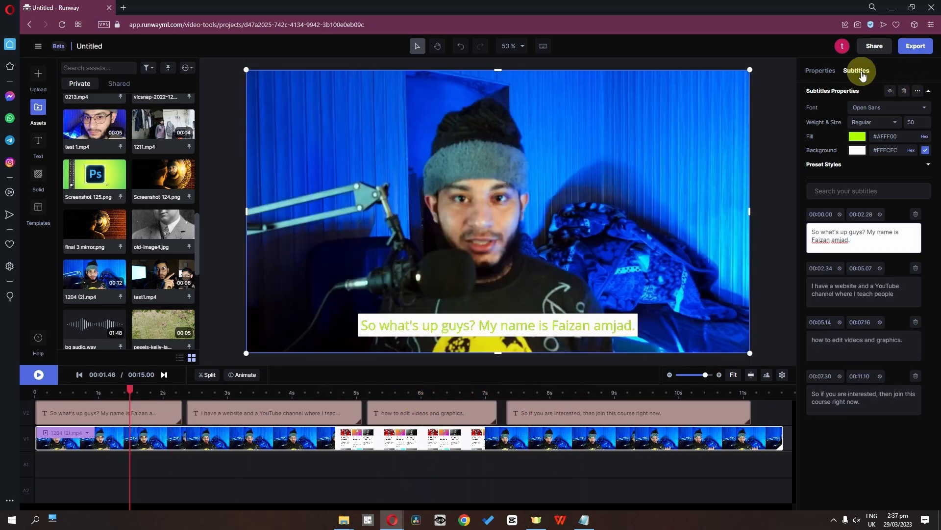
Set the subtitle fill colour to white #FFFFFF and the background colour to black #000000.
click(858, 136)
drag(743, 196, 692, 109)
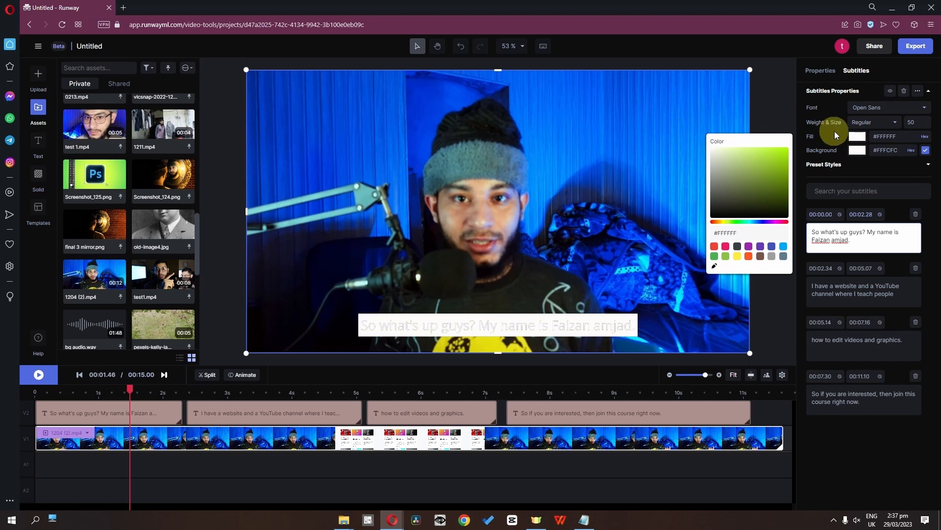
click(856, 155)
drag(736, 185, 733, 233)
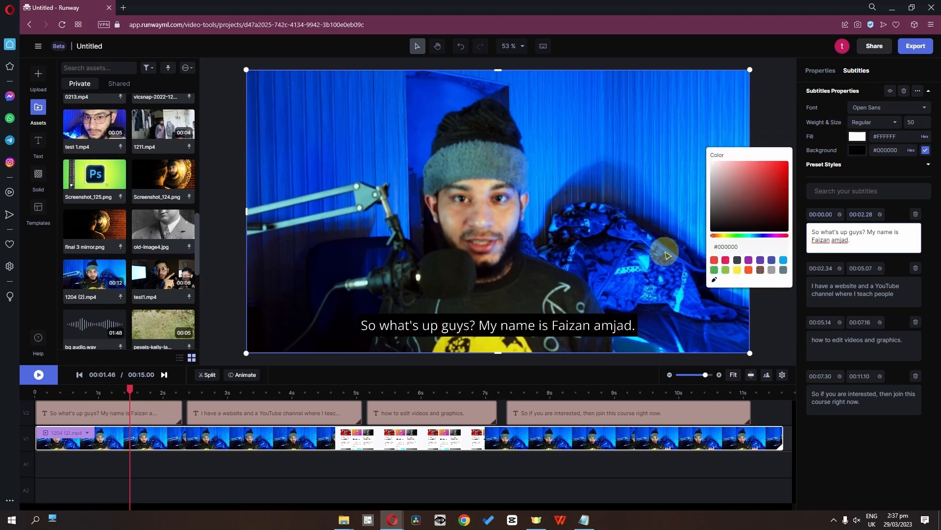
Show the preset subtitle styles and try the yellow and bold presets on the subtitles.
click(121, 393)
click(928, 167)
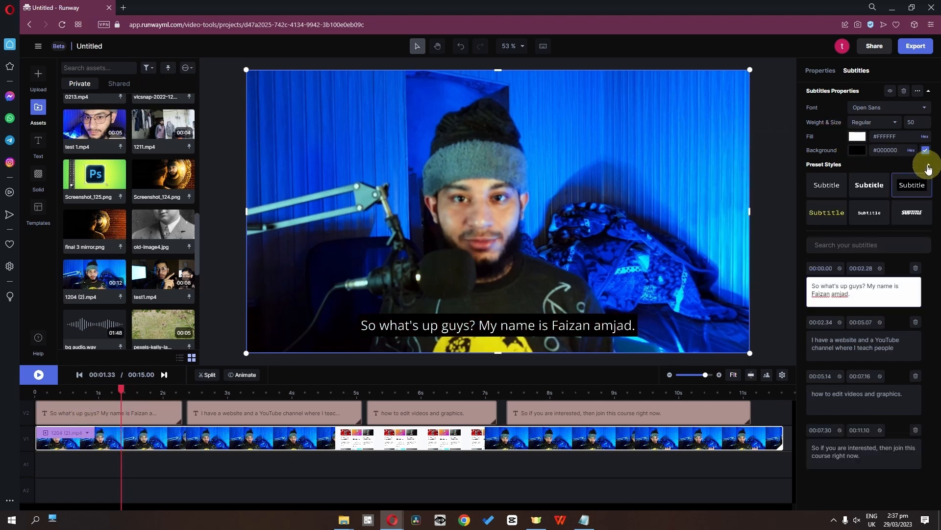
click(830, 216)
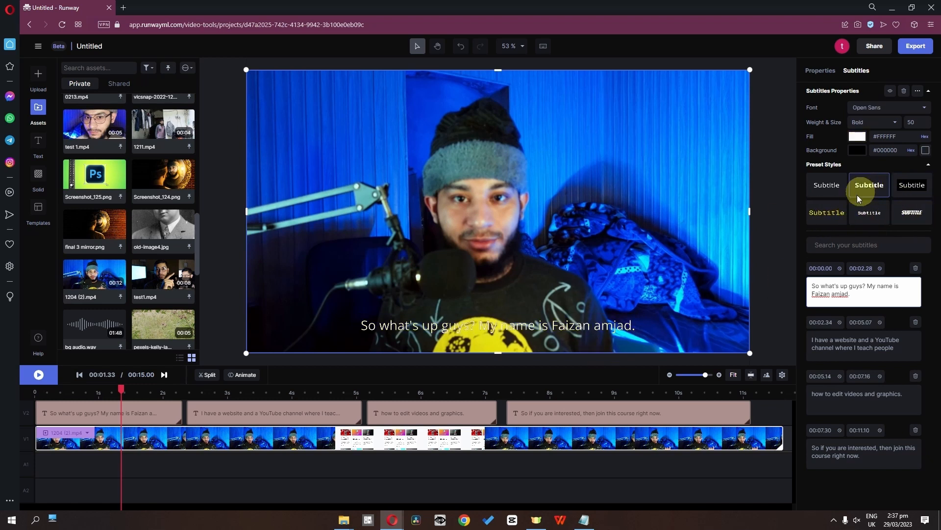
Add a Typewriter motion-in effect to the first subtitle and play it back from the start of the timeline.
click(163, 412)
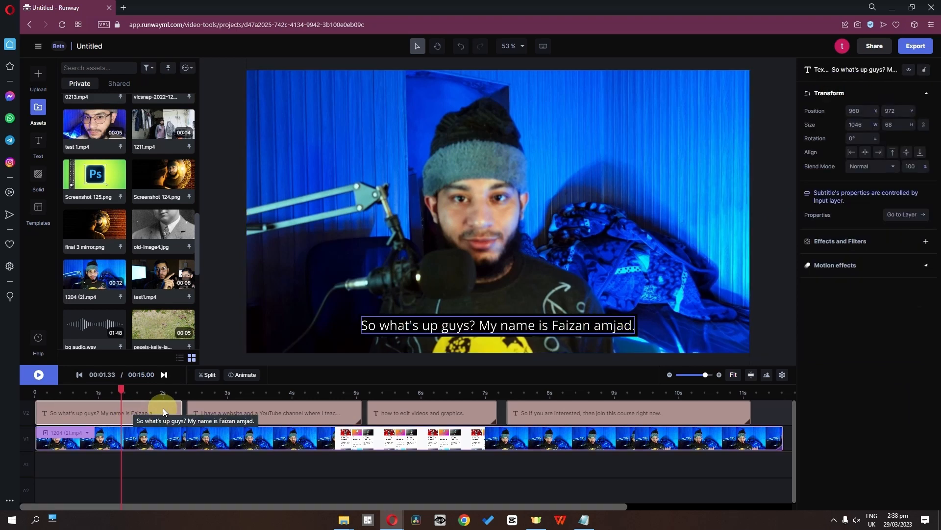
click(925, 269)
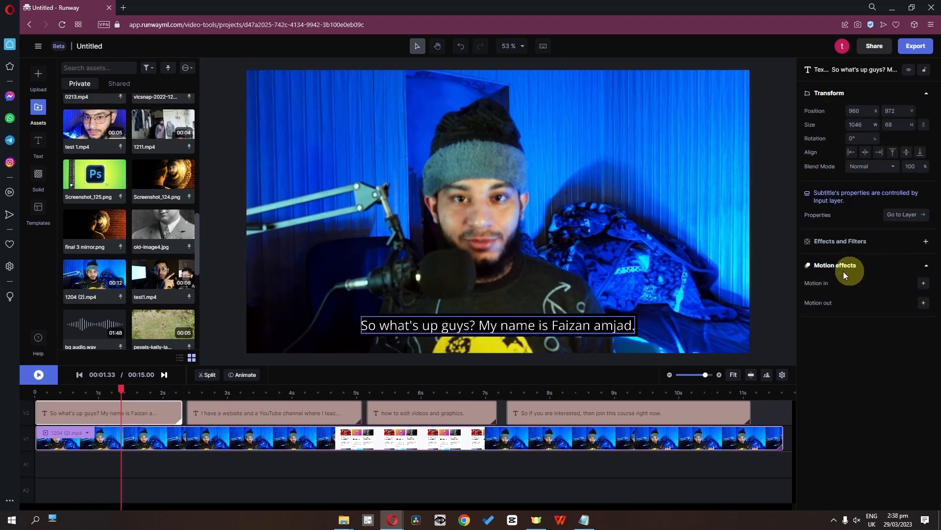
click(921, 284)
click(872, 305)
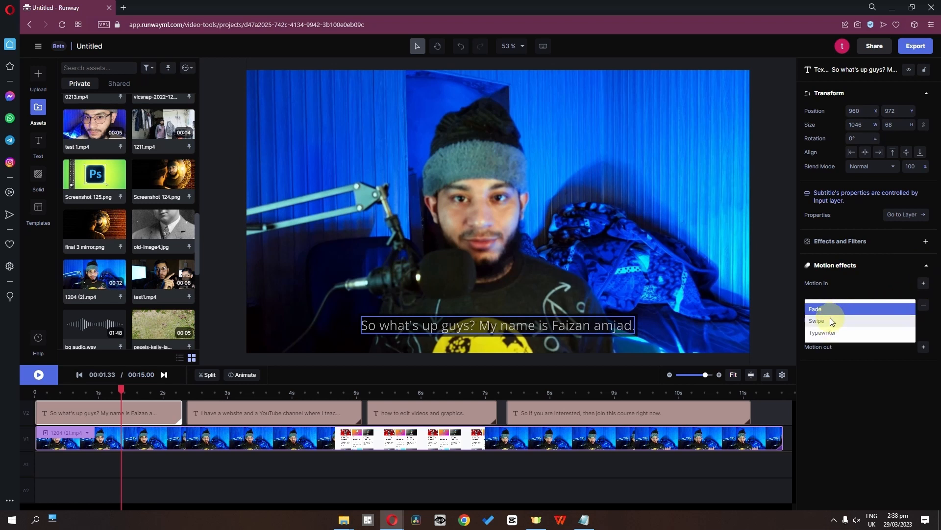
click(826, 333)
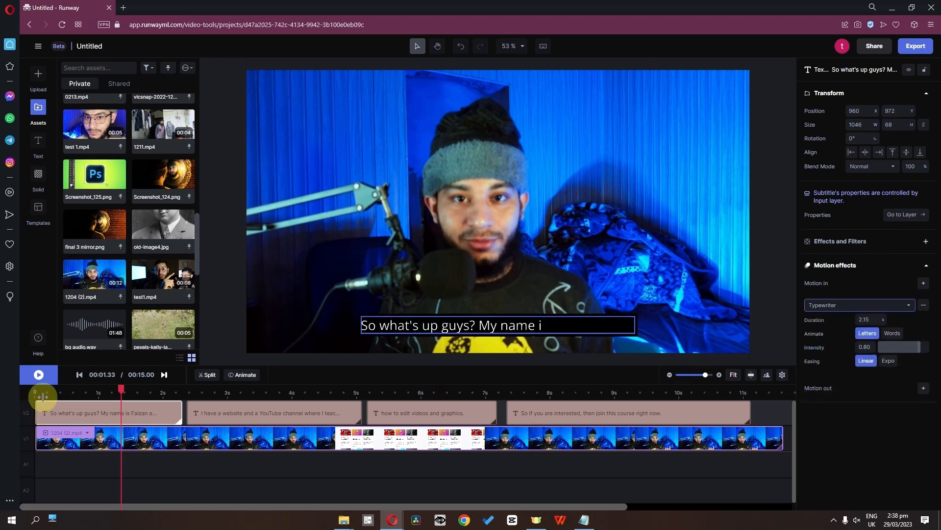
click(28, 391)
key(space)
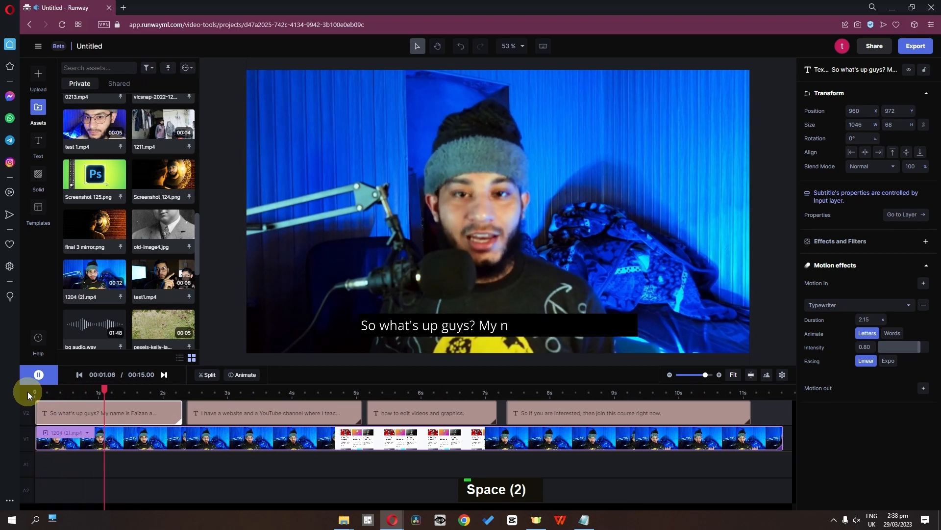
key(space)
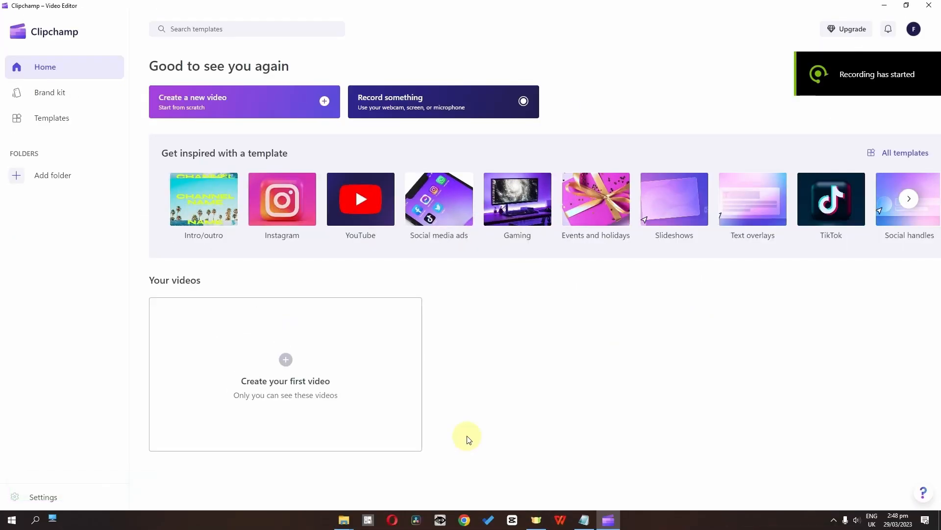
In Clipchamp, create a new video, import video_20230305_080907.mp4 from File Explorer, and place it at the start of the timeline.
click(286, 359)
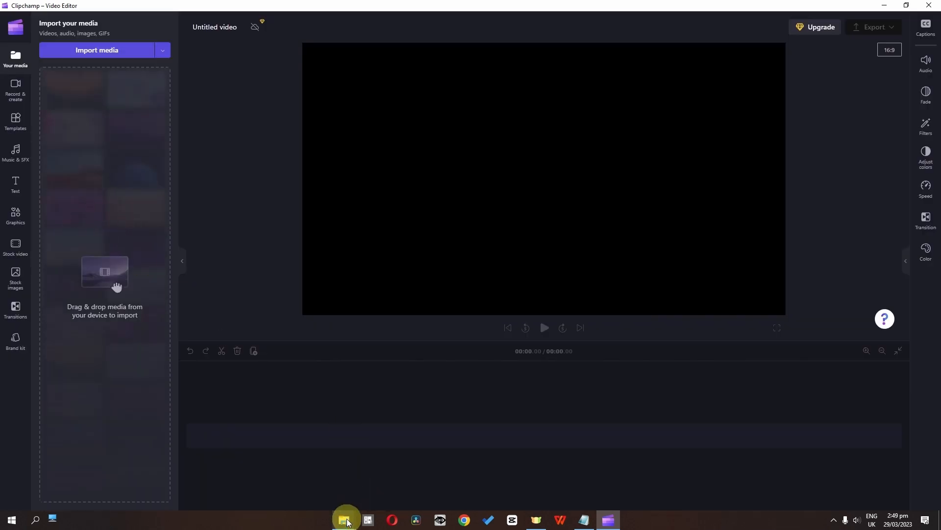
mouse_move(344, 517)
click(295, 488)
drag(384, 125, 133, 254)
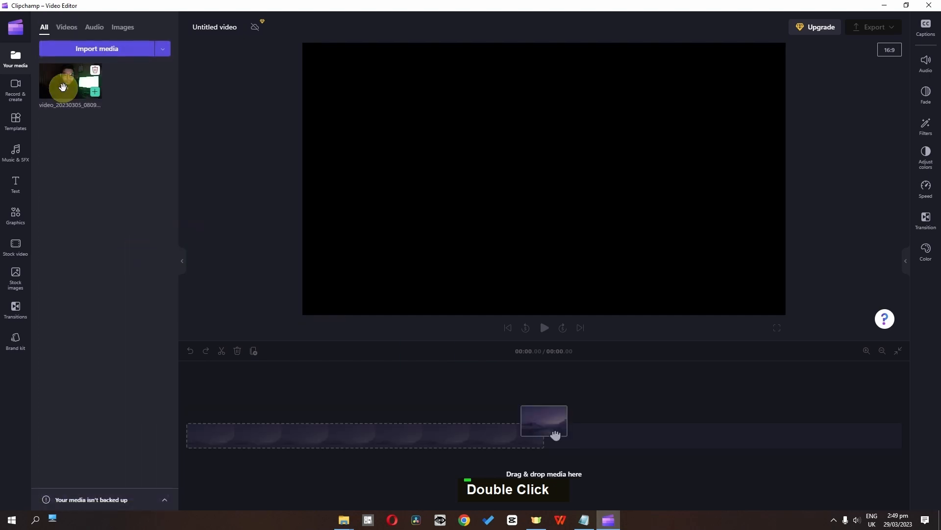
drag(63, 84, 255, 385)
drag(258, 422, 252, 410)
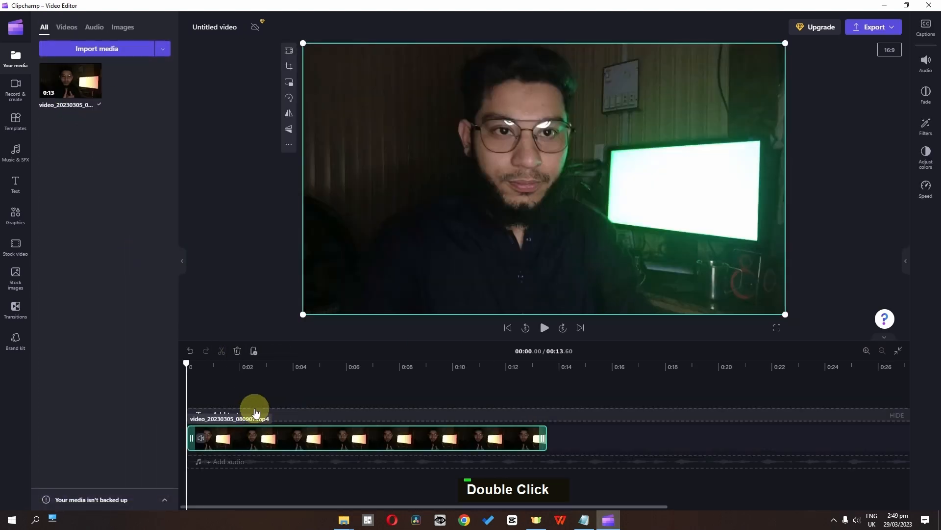
click(225, 437)
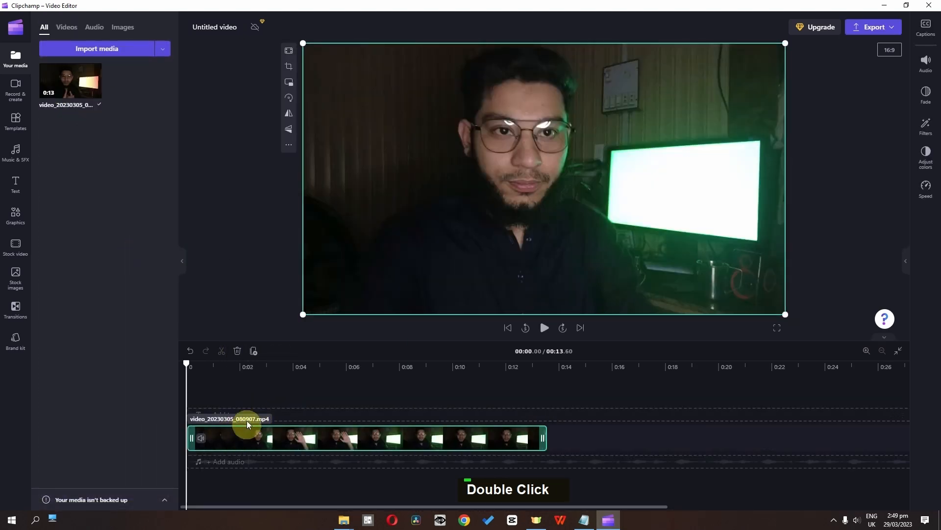
Turn on auto-captions for the video with English (United States) as the recognition language.
click(929, 30)
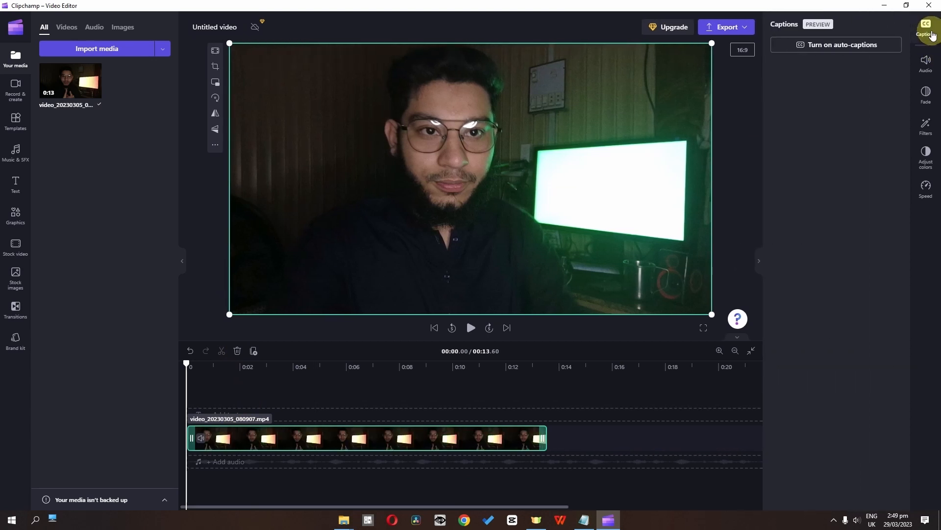
click(808, 49)
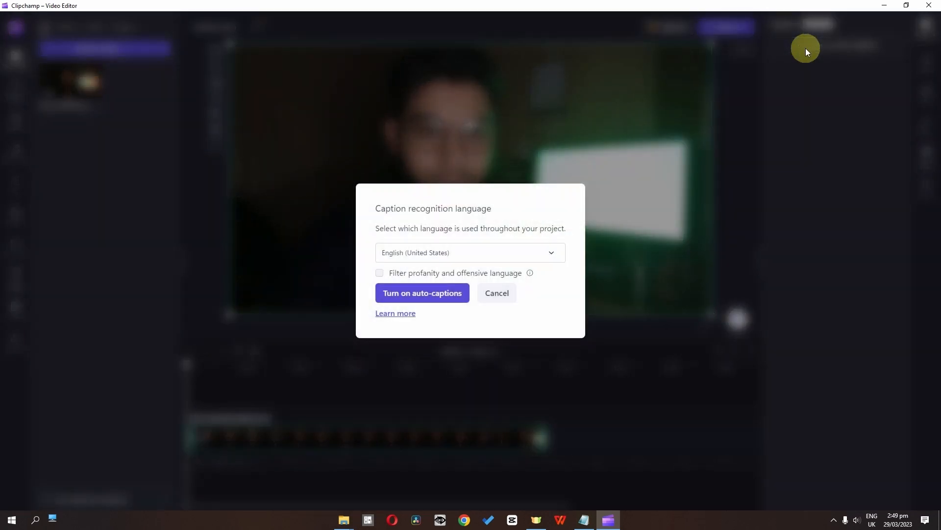
click(487, 258)
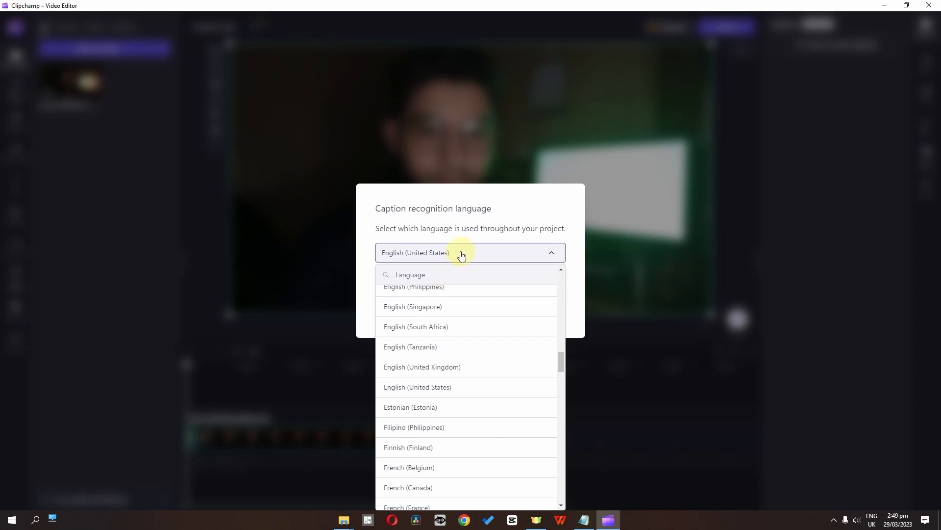
click(461, 255)
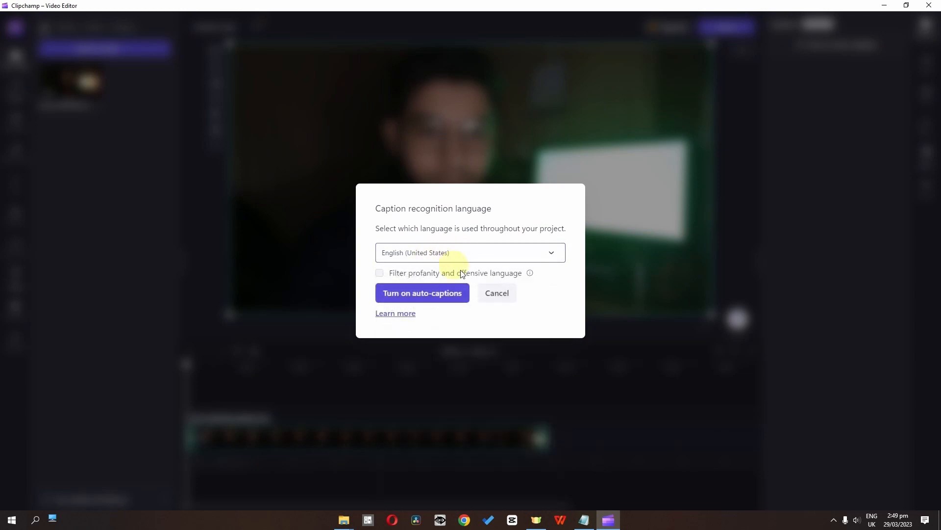
click(407, 298)
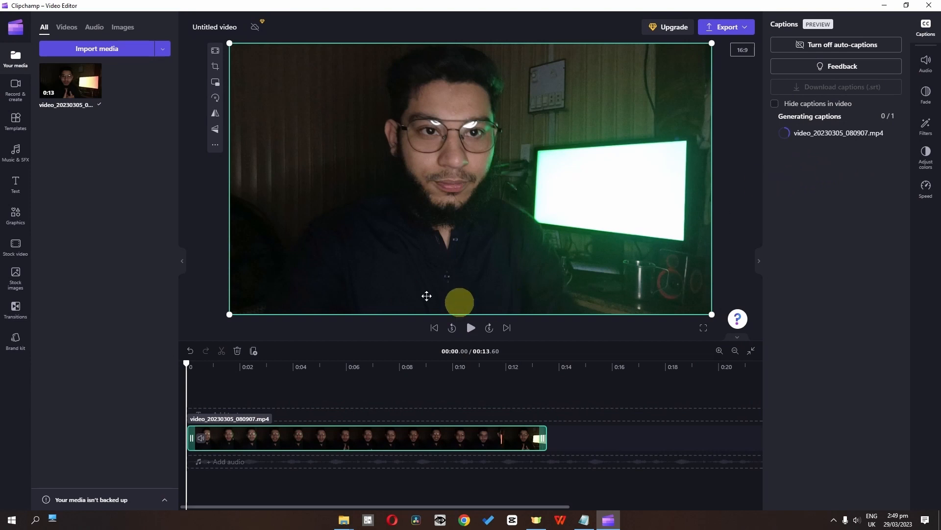
Correct the speaker's misrecognised first name in the first transcript line and scrub through the video to preview the captions.
drag(210, 365, 237, 371)
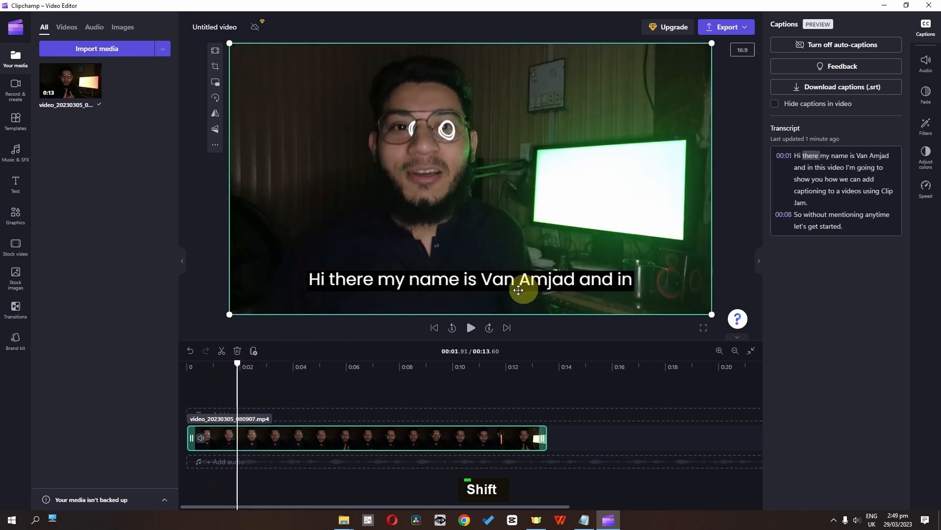
click(858, 157)
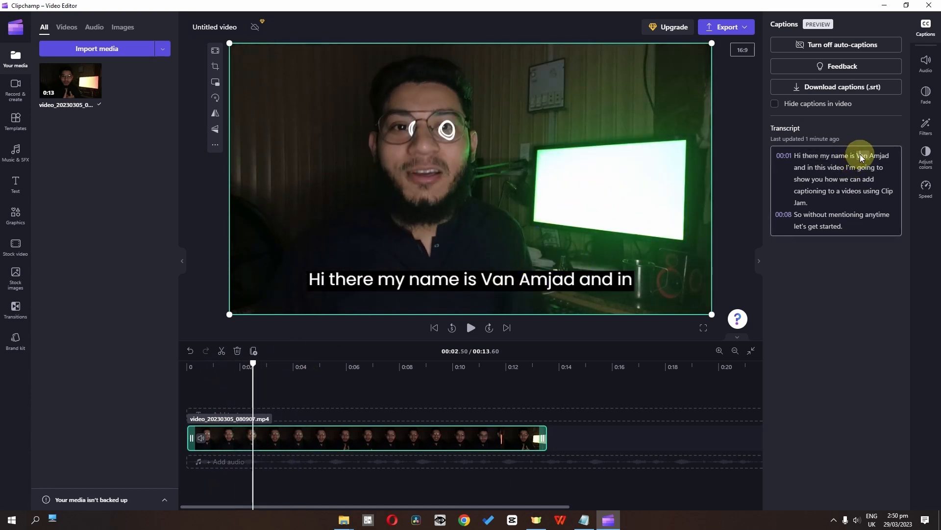
text(Fa)
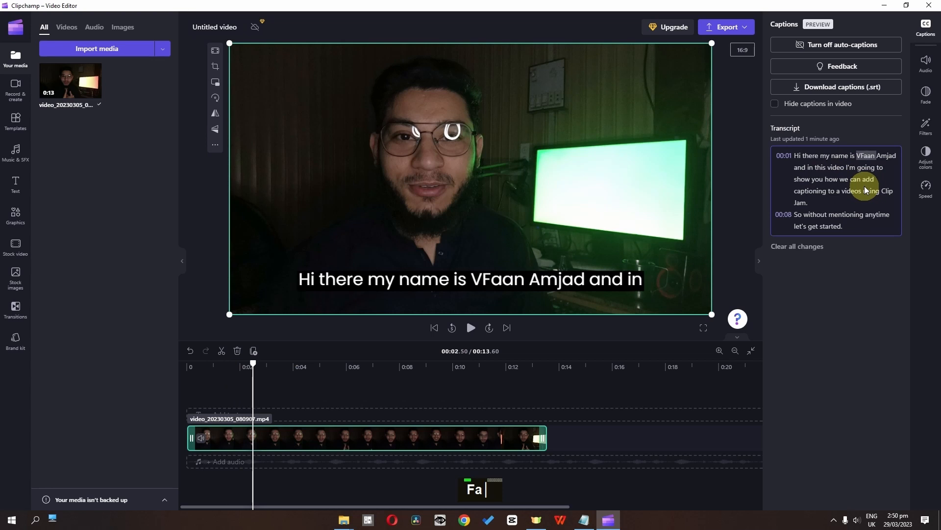
key(BackSpace)
key(BackSpace)
key(BackSpace)
key(Delete)
key(Delete)
text(Faiz)
drag(189, 375, 357, 387)
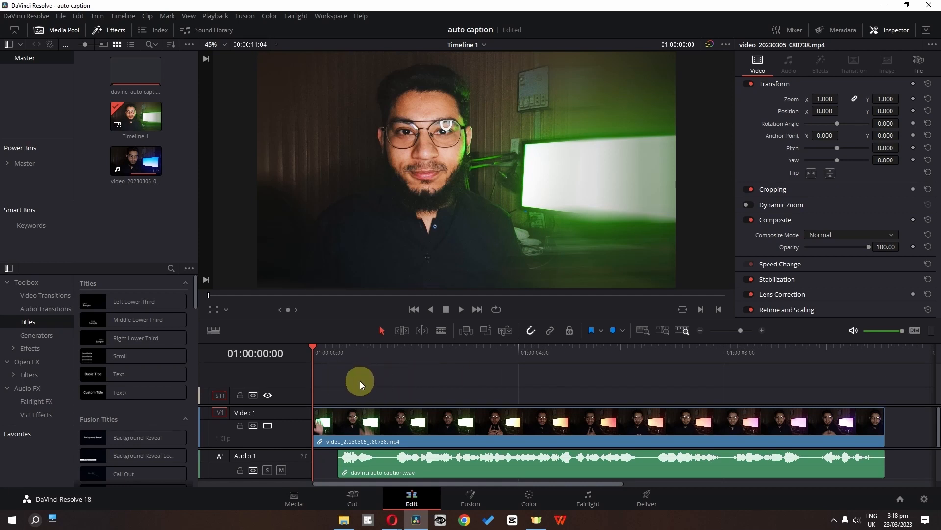
In DaVinci Resolve, choose the Audio Only render preset for exporting the auto caption timeline.
click(636, 499)
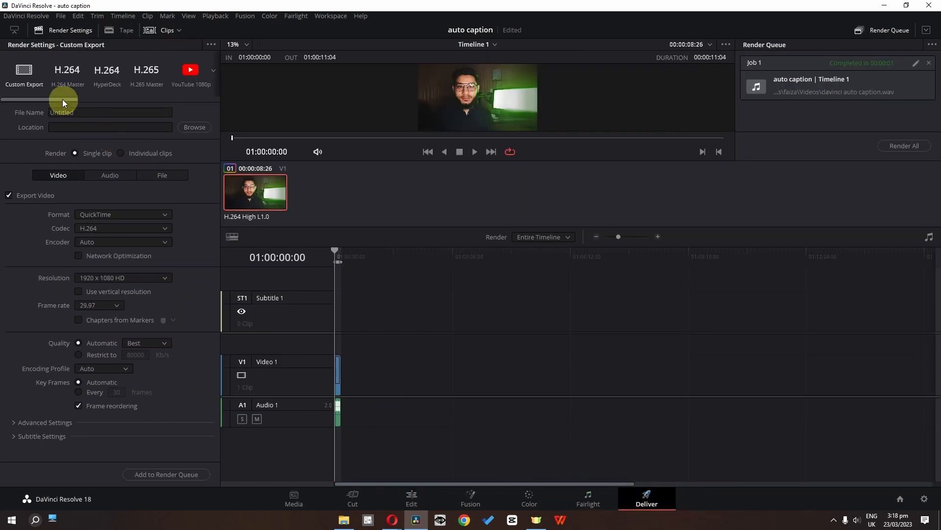
drag(63, 99, 208, 100)
click(124, 70)
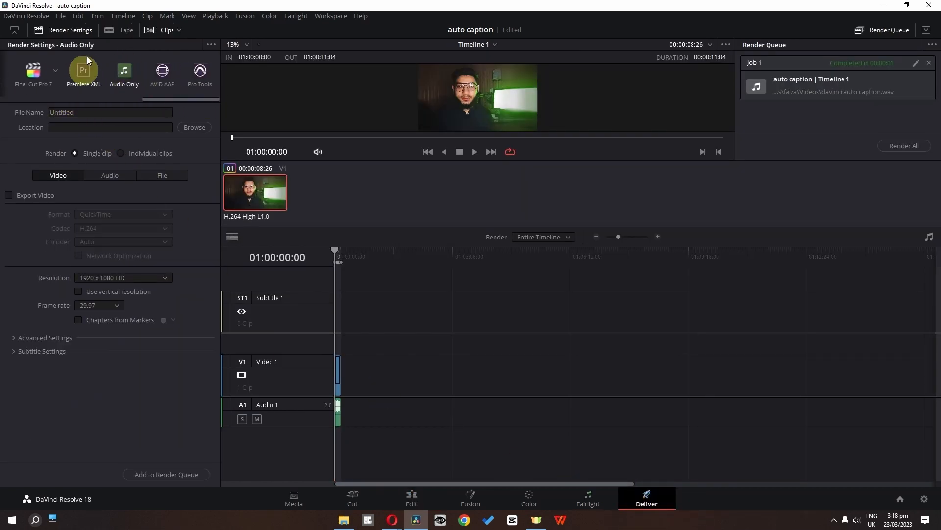
Set the audio export format to Wave for the Audio Only render.
click(110, 175)
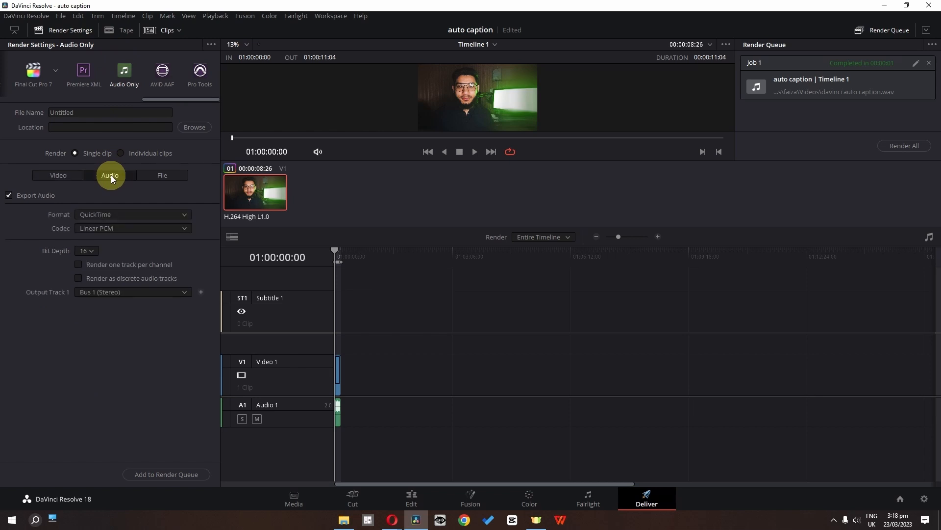
click(104, 213)
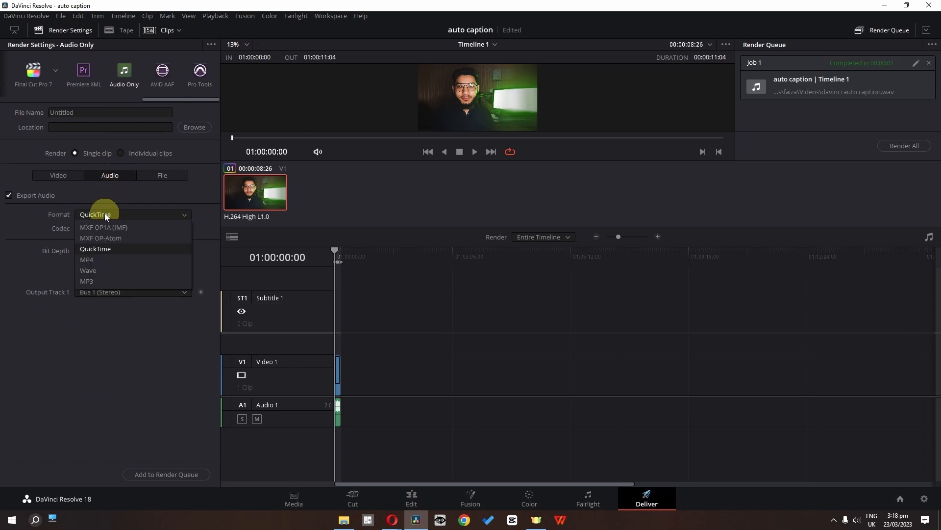
click(92, 273)
Try routing output track 1 to Timeline Track number 2, and return it to Bus 1 (Stereo).
scroll(353, 405, up, 5)
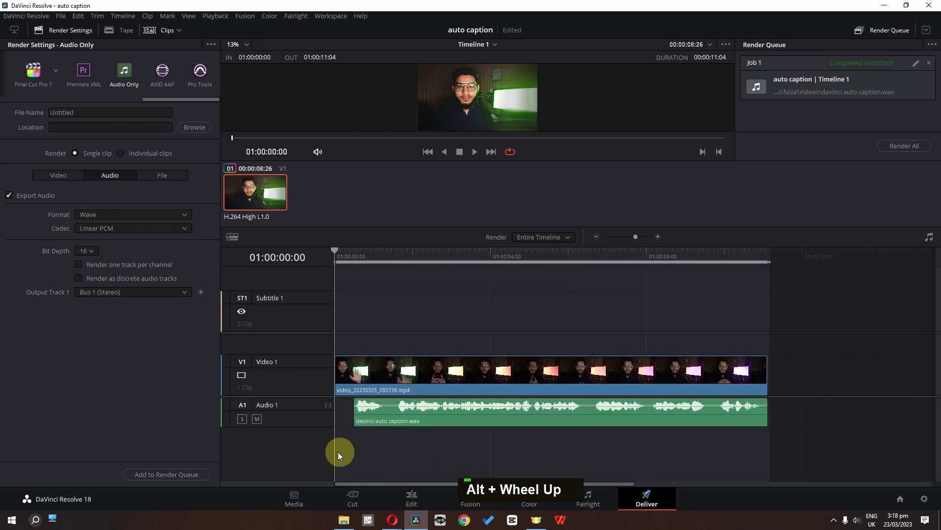
click(131, 292)
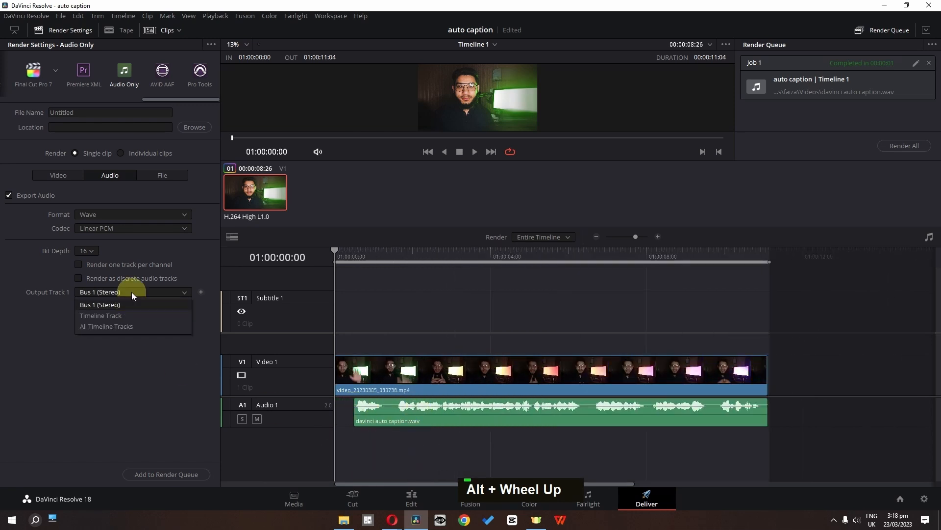
click(110, 316)
double_click(86, 309)
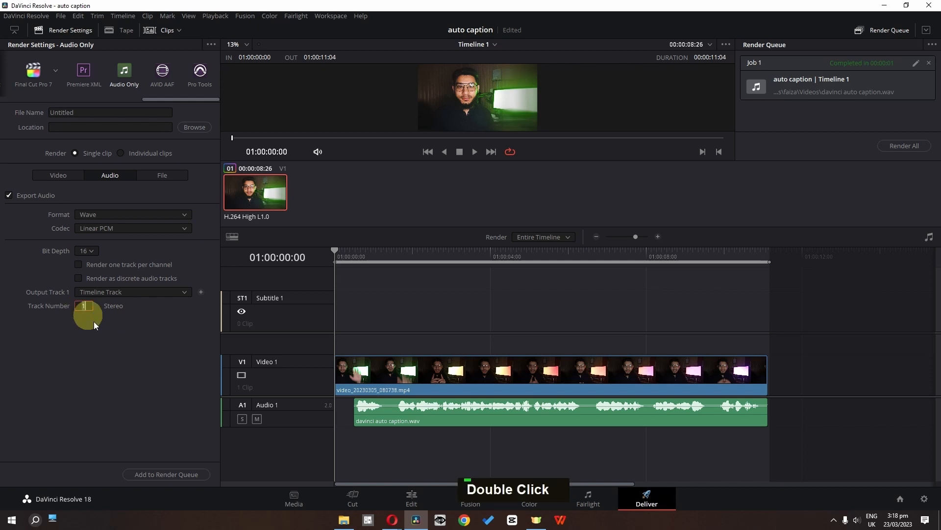
text(2)
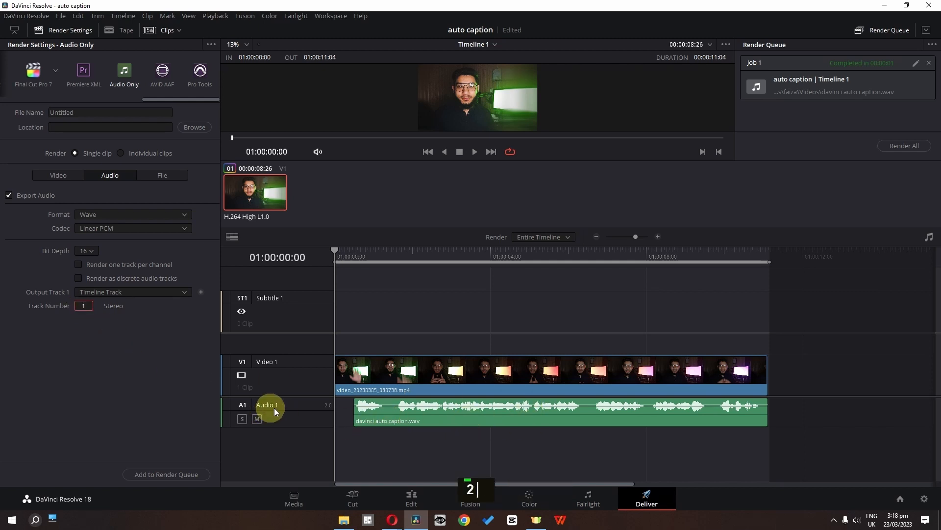
click(134, 293)
click(111, 304)
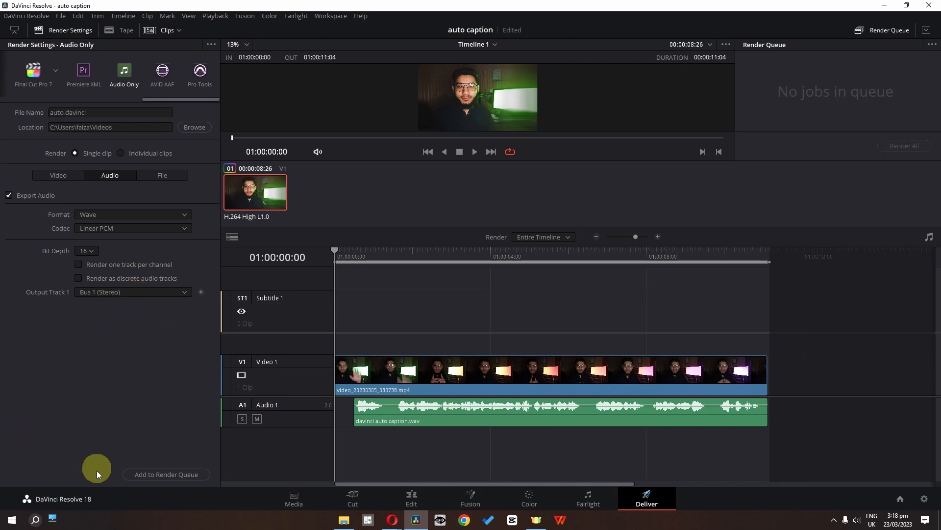
Add the auto davinci.wav audio export to the render queue and render it.
click(182, 474)
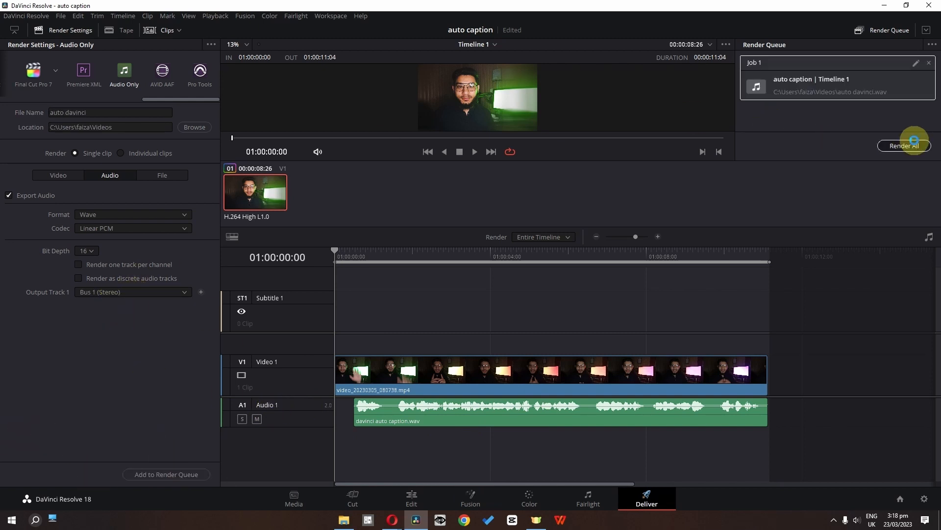
click(910, 146)
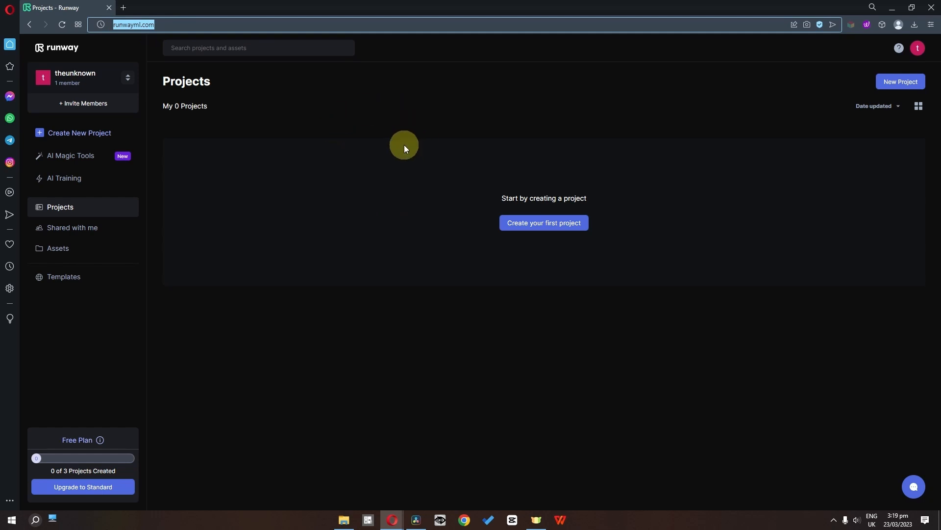
In Runway, create a new video composition and upload auto davinci.wav to its assets.
click(97, 139)
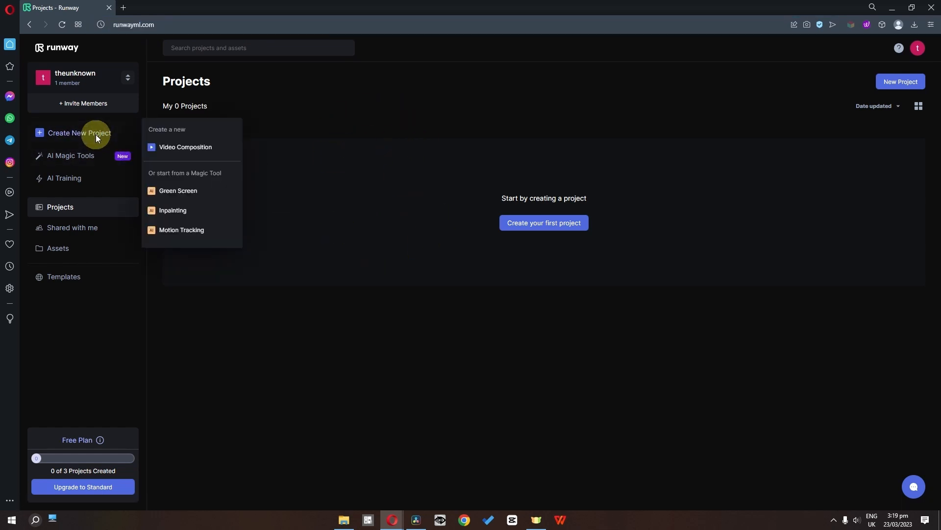
click(169, 145)
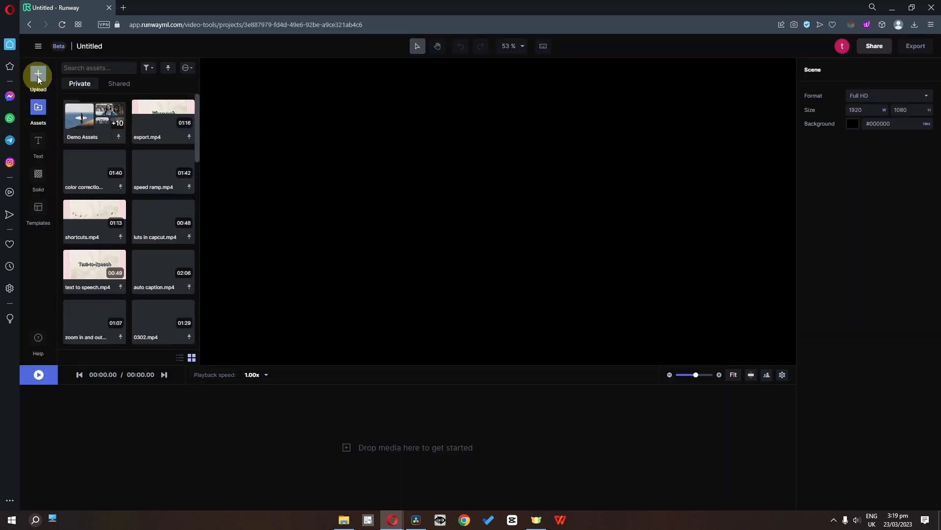
click(38, 77)
click(81, 198)
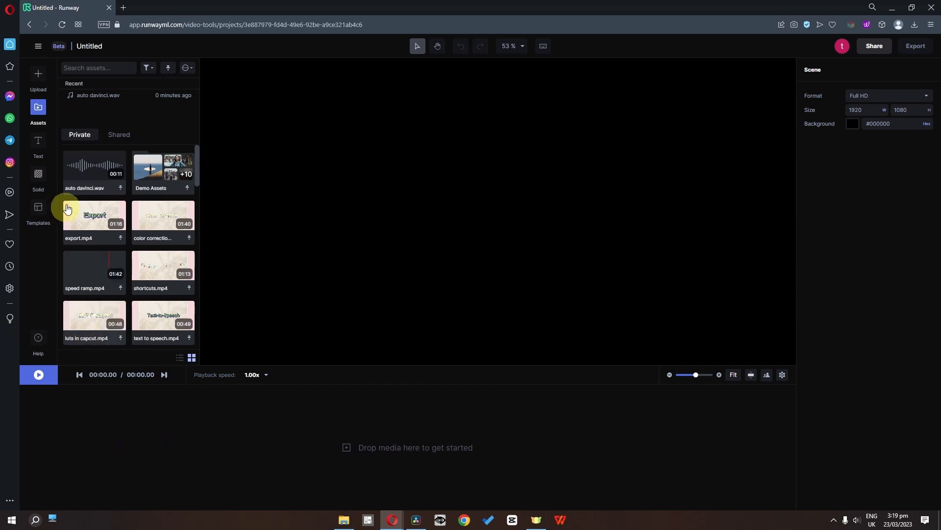
Place auto davinci.wav at the start of audio track A1 and generate English subtitles from it.
drag(84, 165, 100, 461)
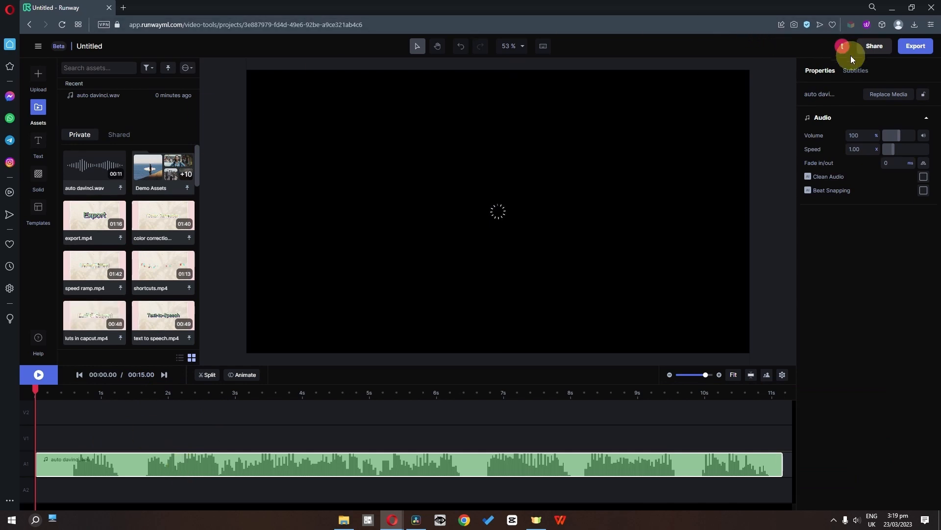
click(853, 71)
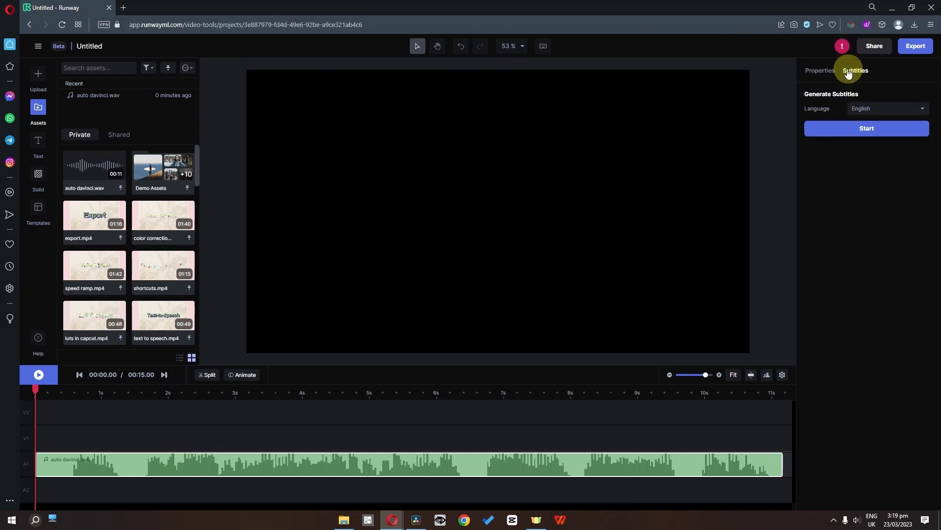
click(875, 112)
click(863, 114)
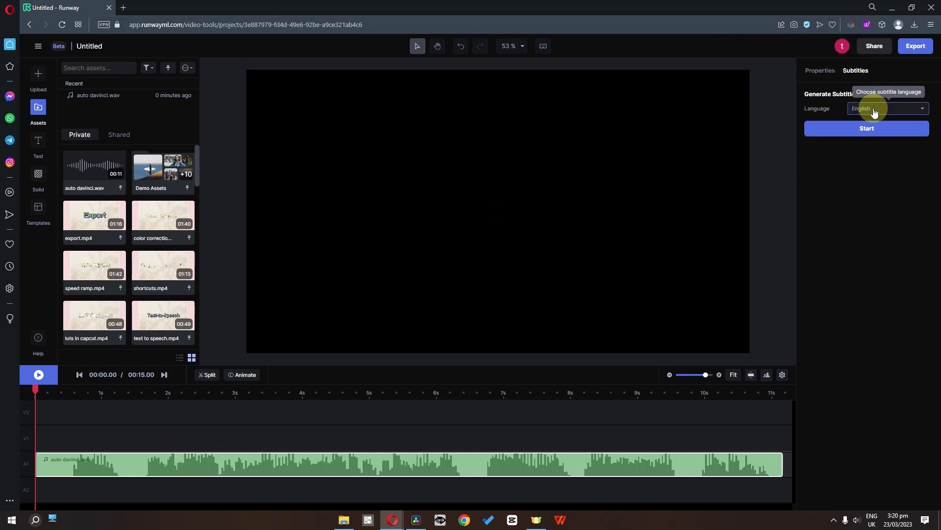
click(840, 130)
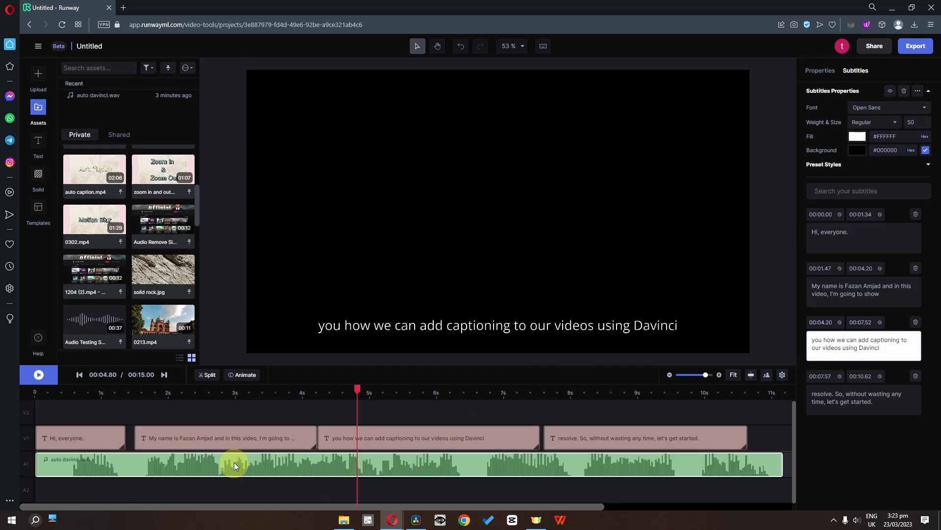
Copy Runway's first subtitle and, in DaVinci Resolve, add a subtitle at the start of the audio clip with the text "Hi, everyone.".
double_click(853, 237)
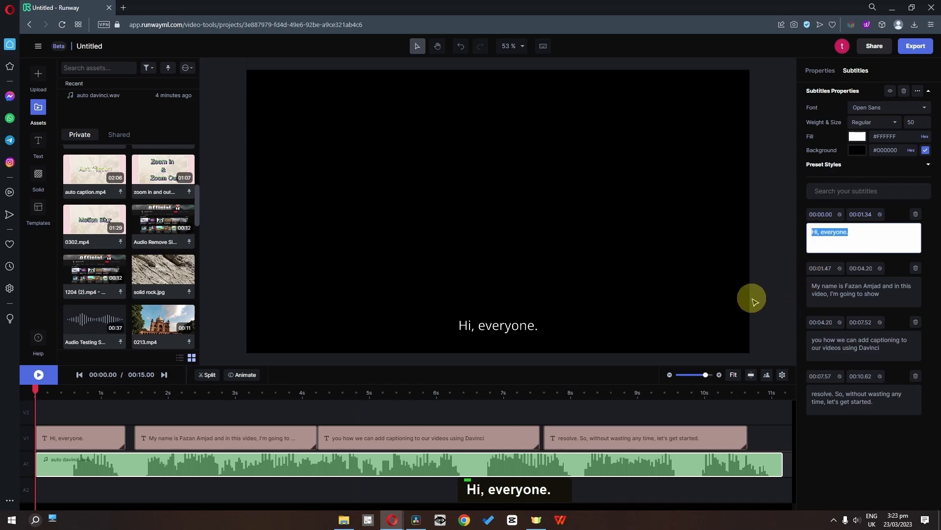
click(416, 521)
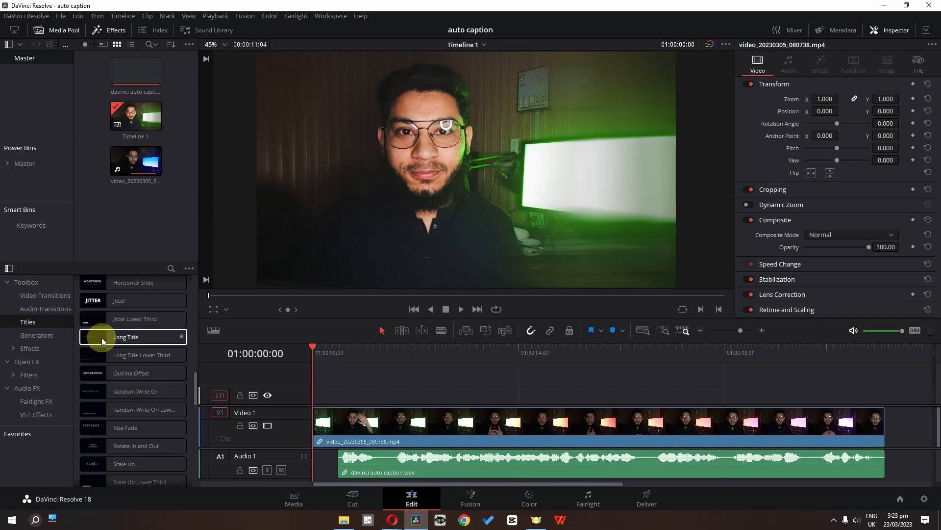
scroll(108, 344, down, 6)
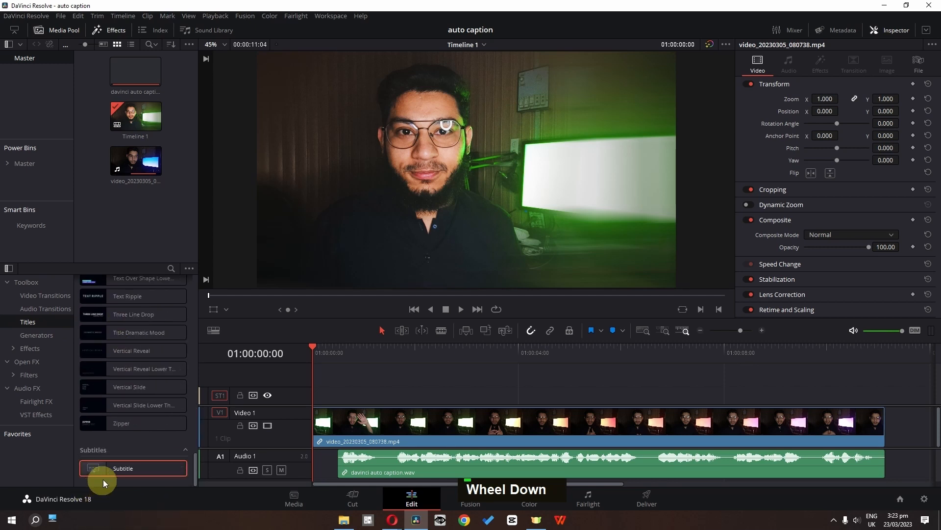
drag(104, 480, 341, 390)
click(351, 398)
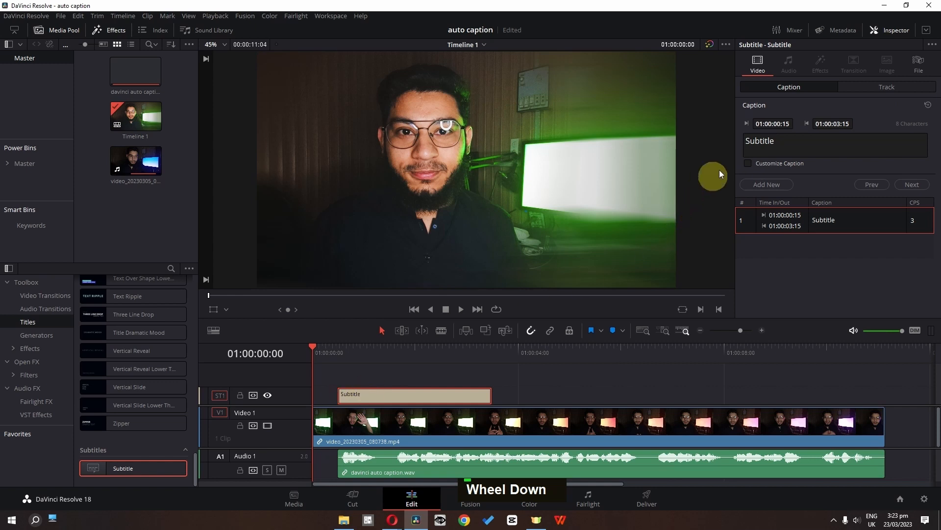
double_click(763, 141)
text(Hi, everyone.)
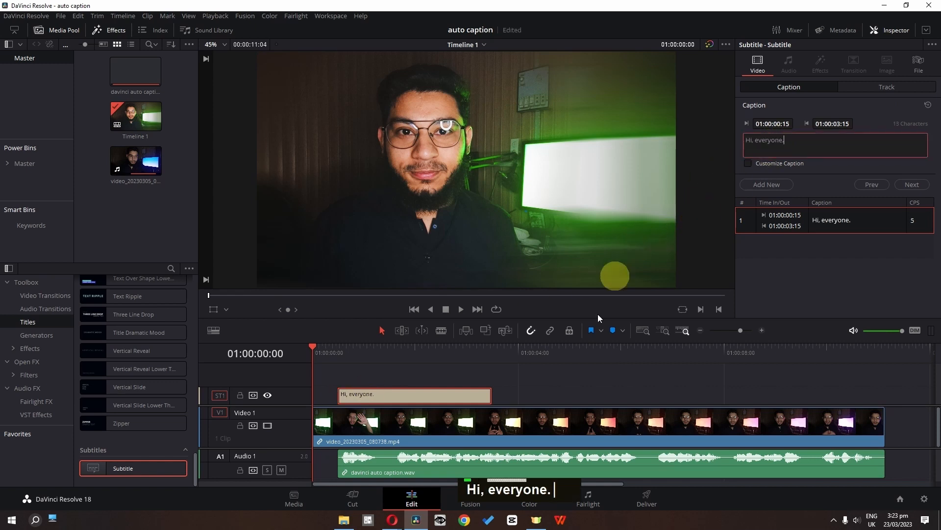
Preview the first caption over the video and examine the subtitle track's color, stroke, transform, drop shadow and background settings.
click(349, 356)
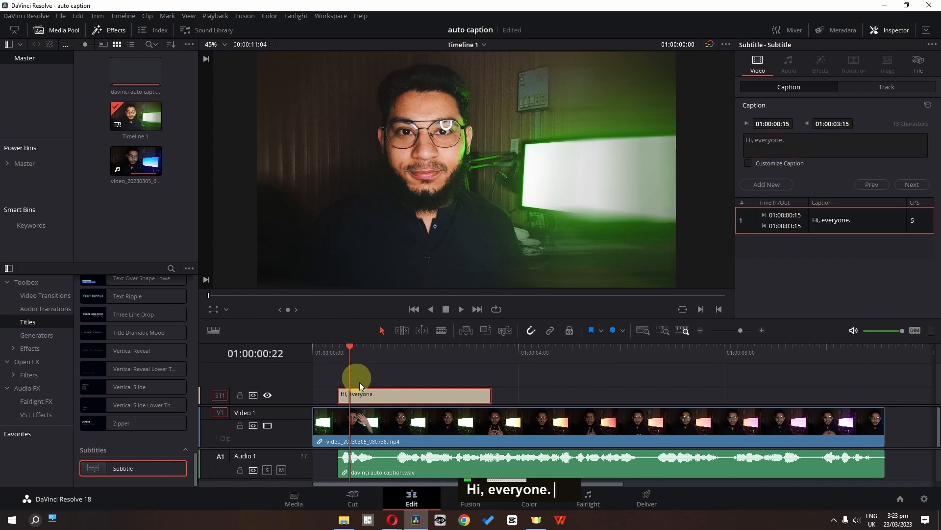
click(869, 90)
click(816, 157)
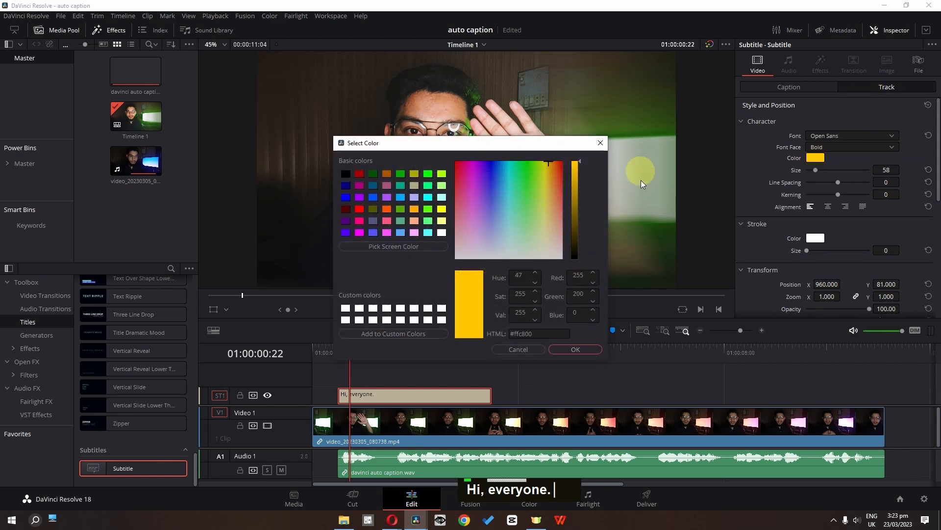
click(600, 143)
scroll(852, 164, down, 4)
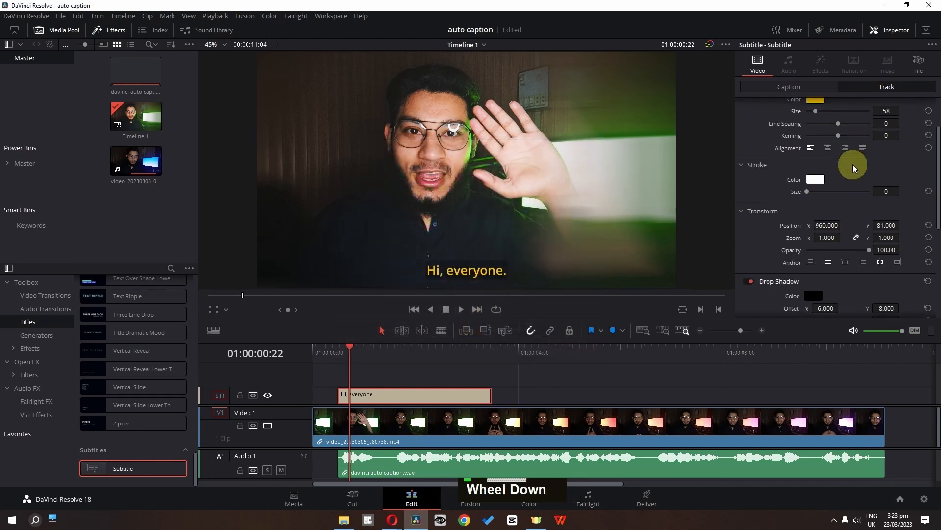
double_click(774, 253)
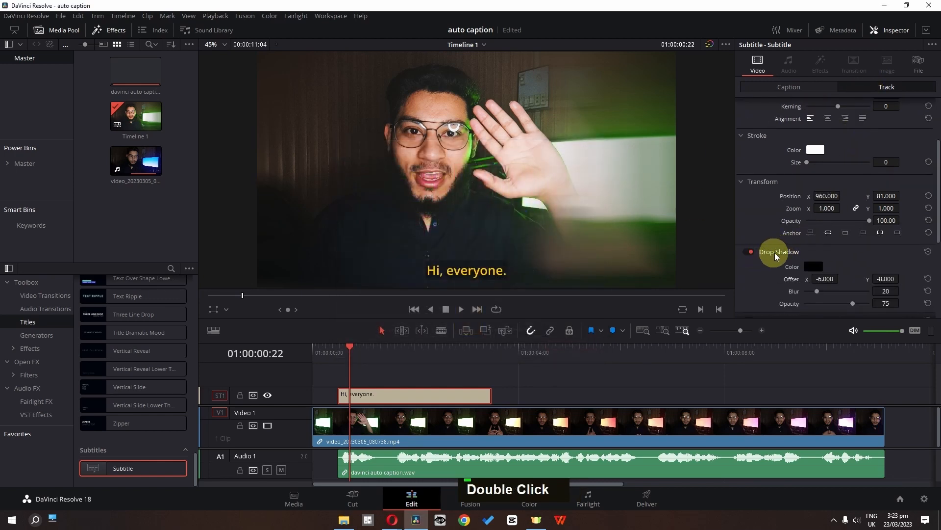
scroll(766, 239, down, 3)
Trim the end of the "Hi, everyone." subtitle to 01:00:01:10, where the spoken phrase ends.
click(382, 349)
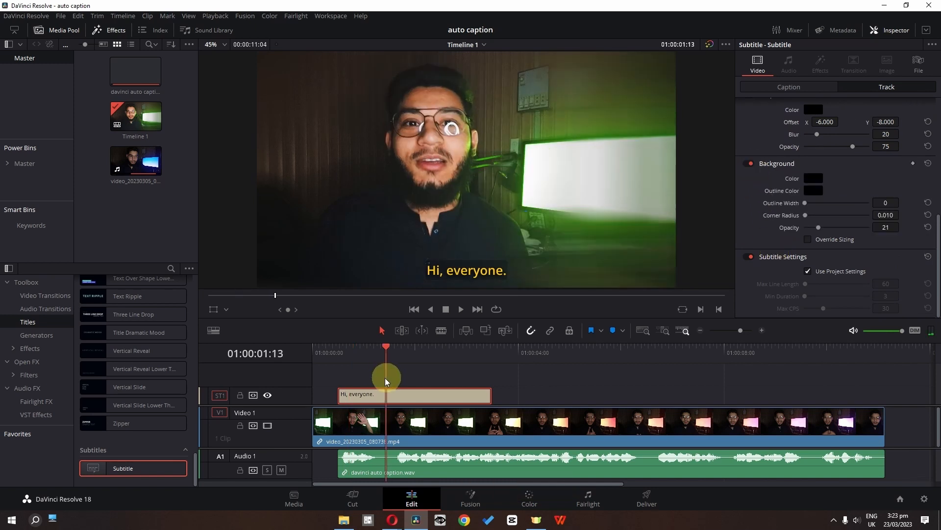
drag(485, 397, 397, 367)
Add a new caption to the subtitle track starting at 01:00:01:19, where the next spoken phrase begins.
click(402, 367)
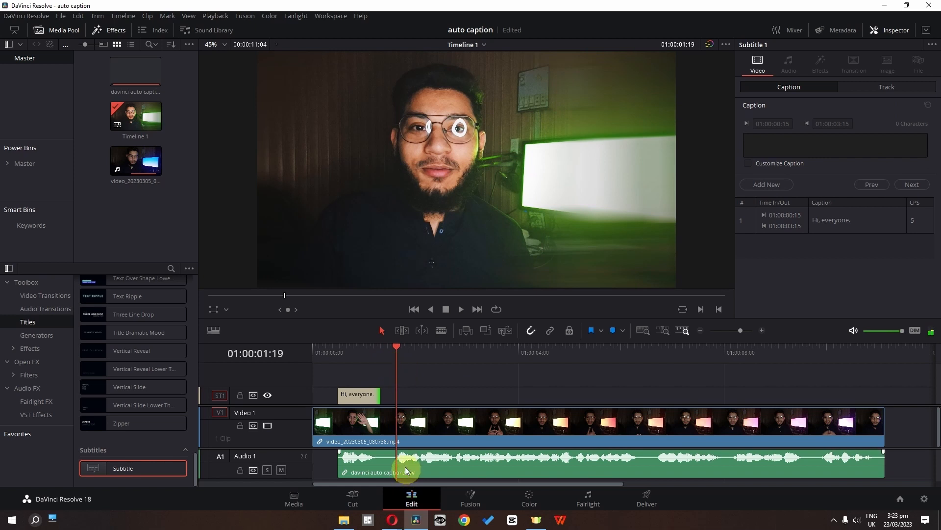
click(366, 397)
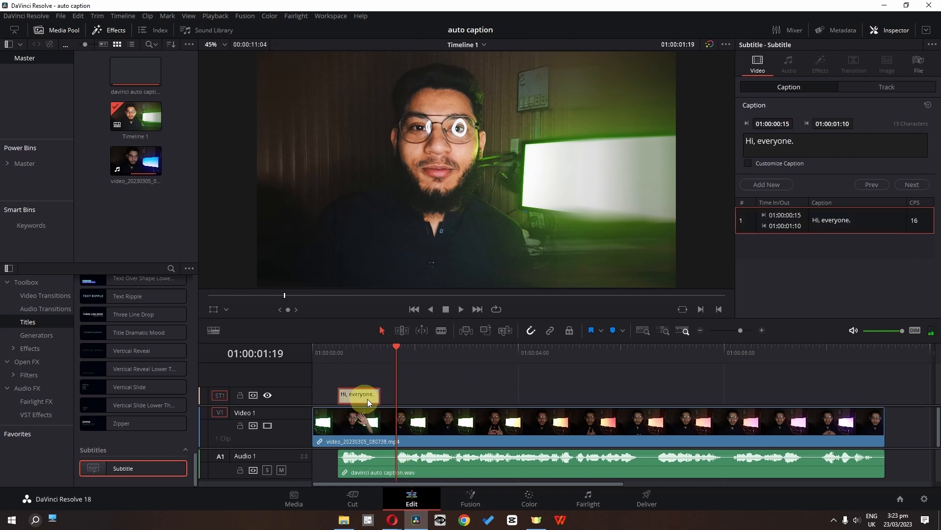
click(766, 184)
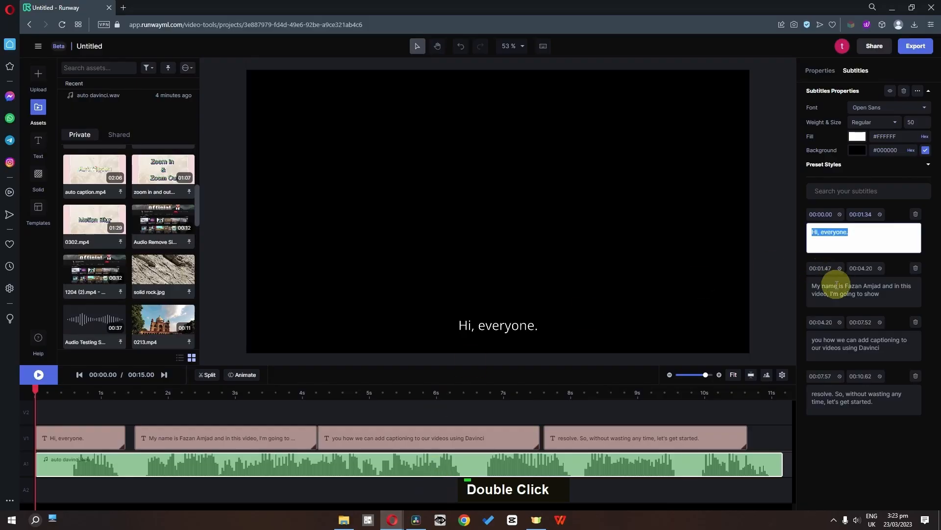
Copy the second subtitle, the speaker's introduction, from Runway and replace the new caption's placeholder text with it in DaVinci Resolve.
double_click(837, 284)
key(ctrl+c)
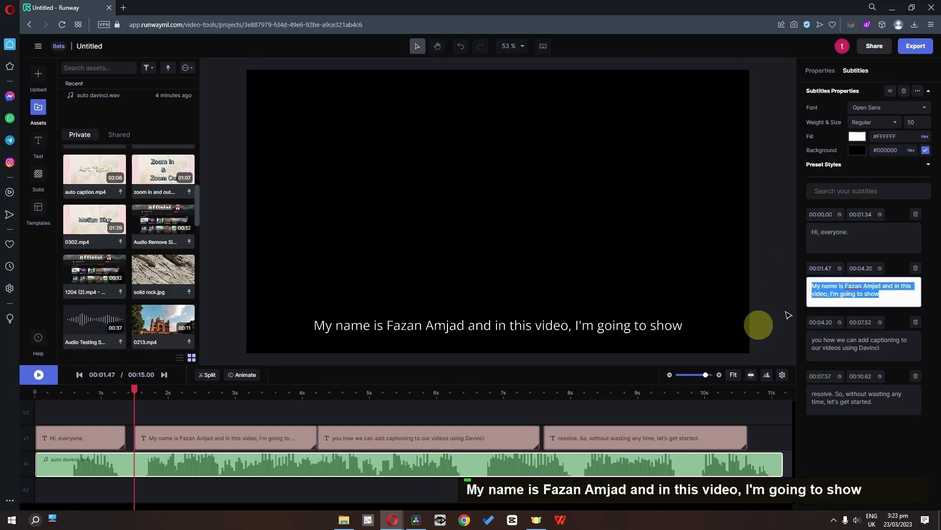
click(419, 518)
click(879, 144)
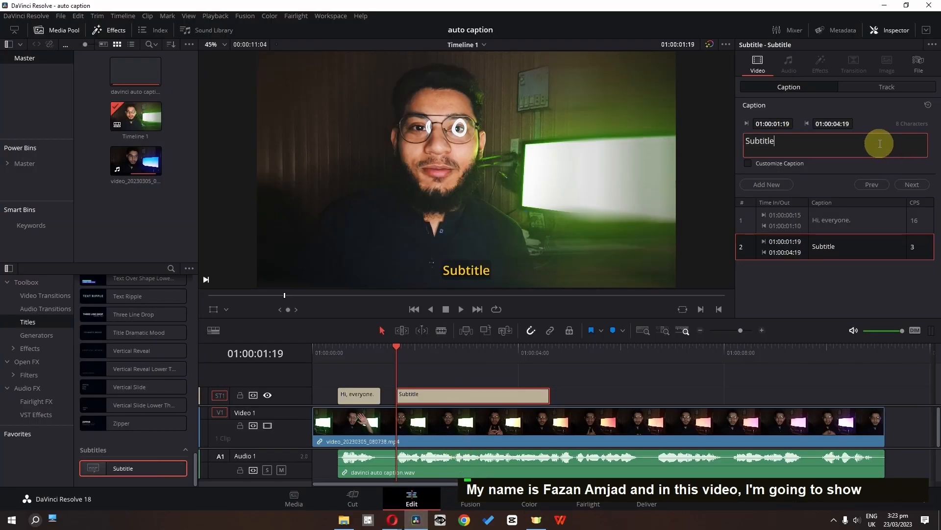
key(ctrl+a)
key(ctrl+v)
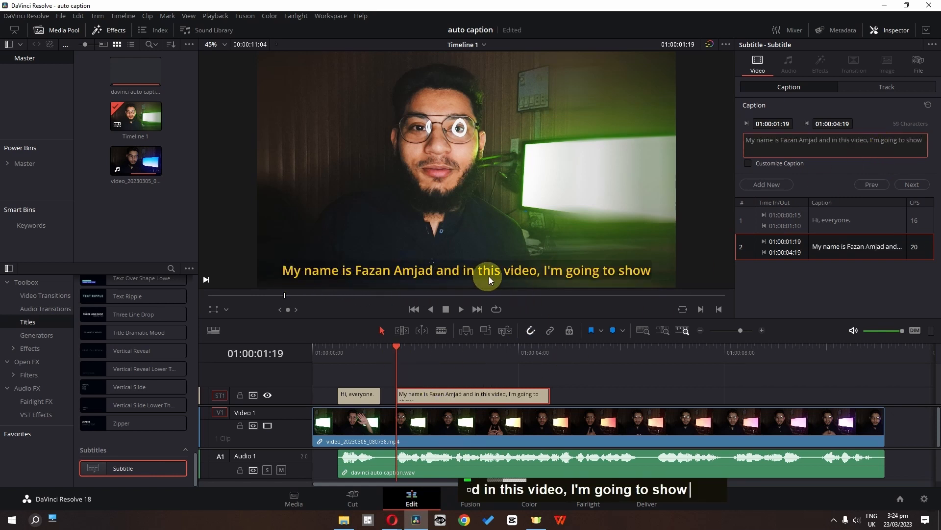
Remove "I'm going to show" from the second caption so its text ends at "and in this video,".
click(481, 400)
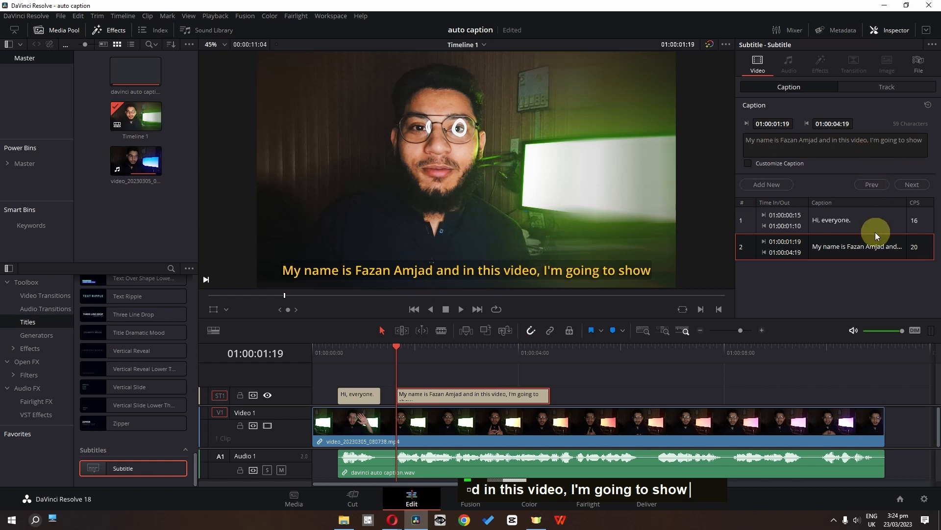
drag(872, 140, 921, 147)
key(BackSpace)
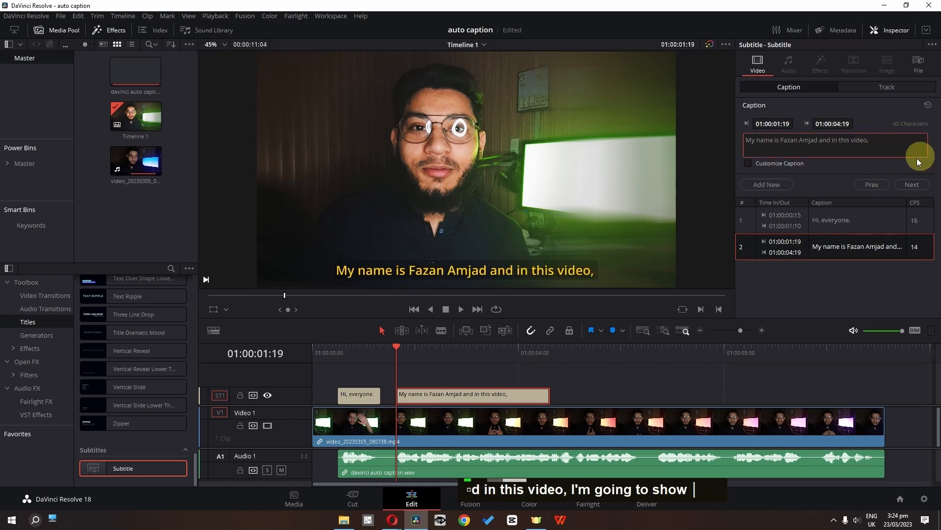
click(396, 361)
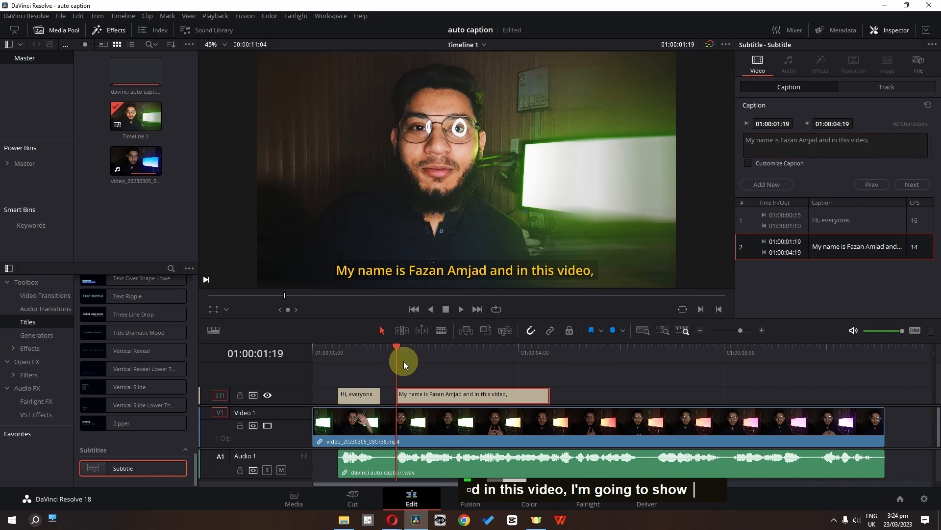
Trim the end of the second caption to 01:00:03:18, where the phrase "and in this video," ends.
key(space)
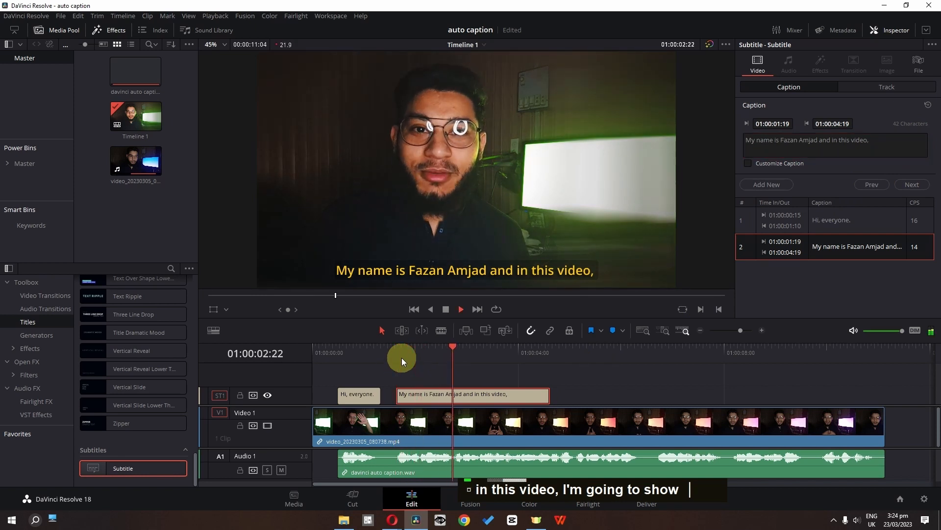
key(space)
drag(546, 395, 496, 395)
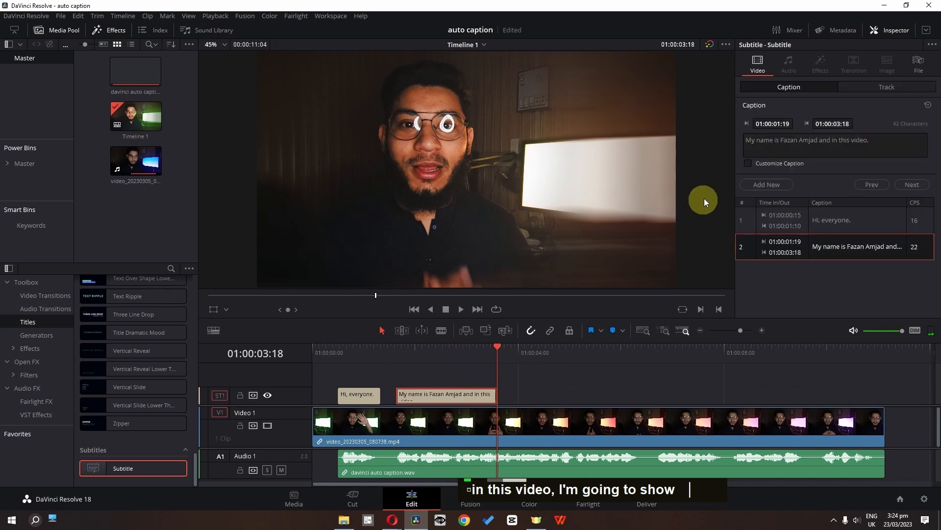
Add a third caption starting at 01:00:03:18 and set its text to "I'm going to show".
click(760, 185)
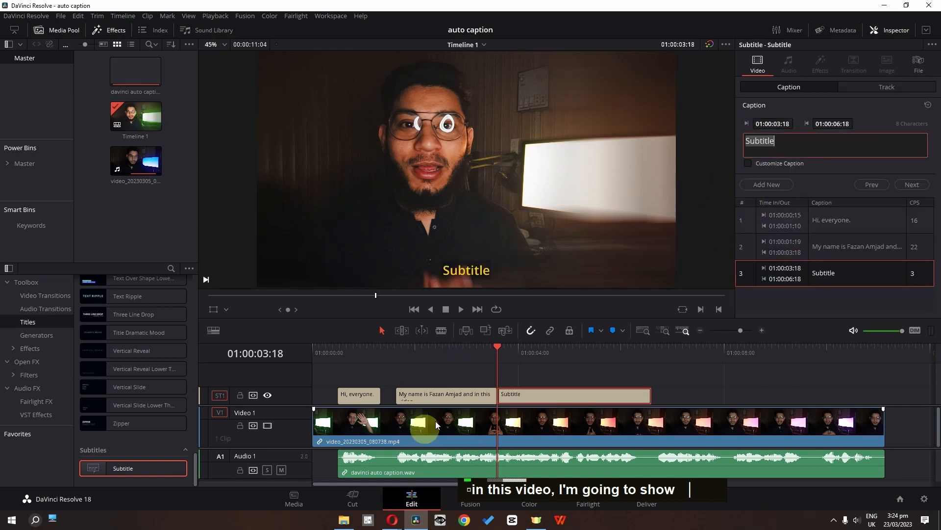
double_click(801, 142)
text(I'm going to show)
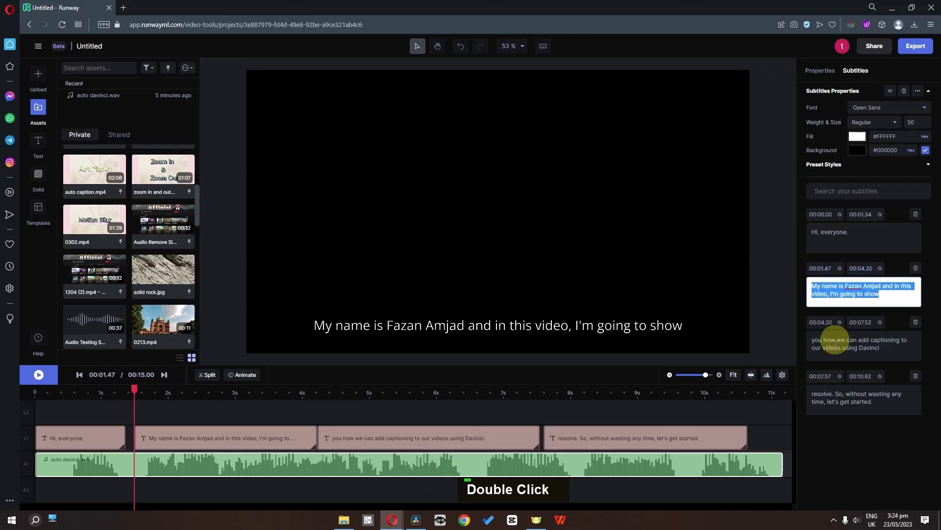
Copy the third subtitle, "you how we can add captioning to our videos using Davinci", from Runway and append it to the third caption in DaVinci Resolve.
double_click(832, 347)
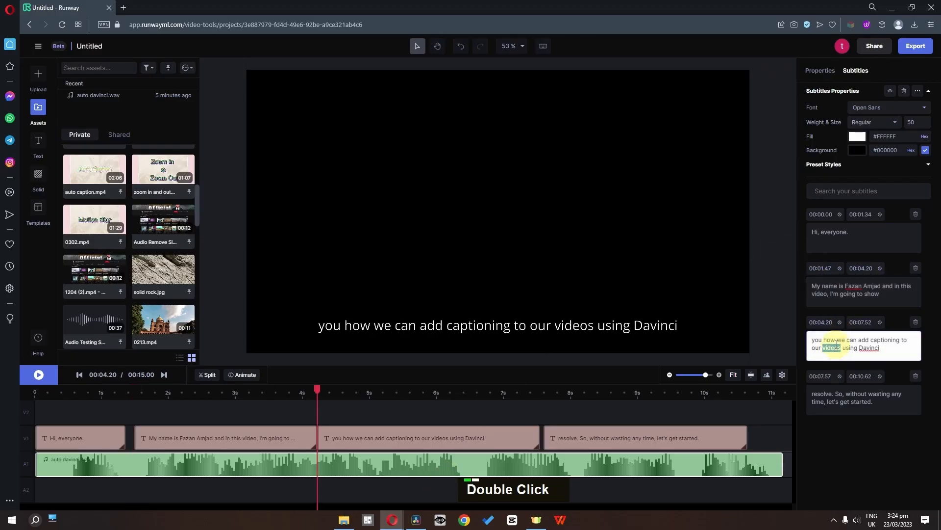
key(ctrl+a)
key(ctrl+c)
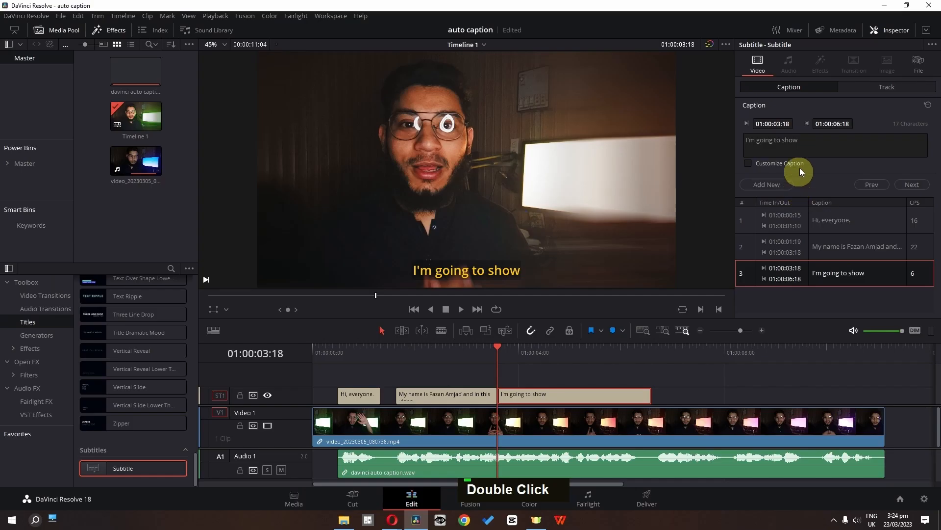
click(818, 136)
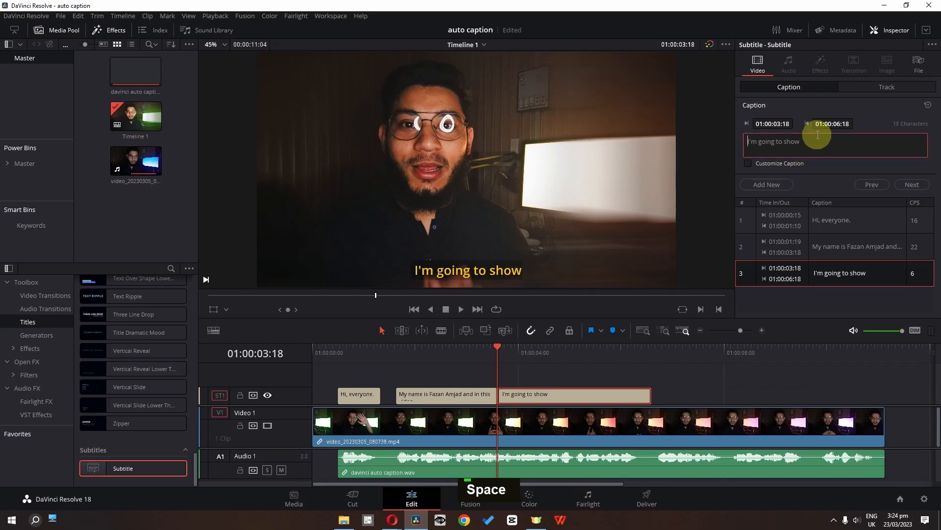
key(ctrl+v)
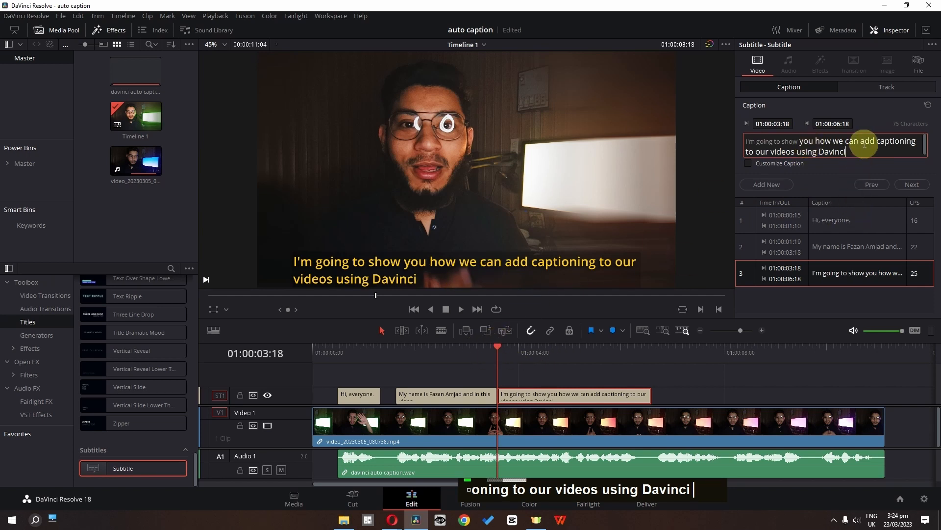
Remove "add captioning to our videos using Davinci" from the third caption so its text ends at "you how we can".
drag(863, 142, 882, 158)
key(BackSpace)
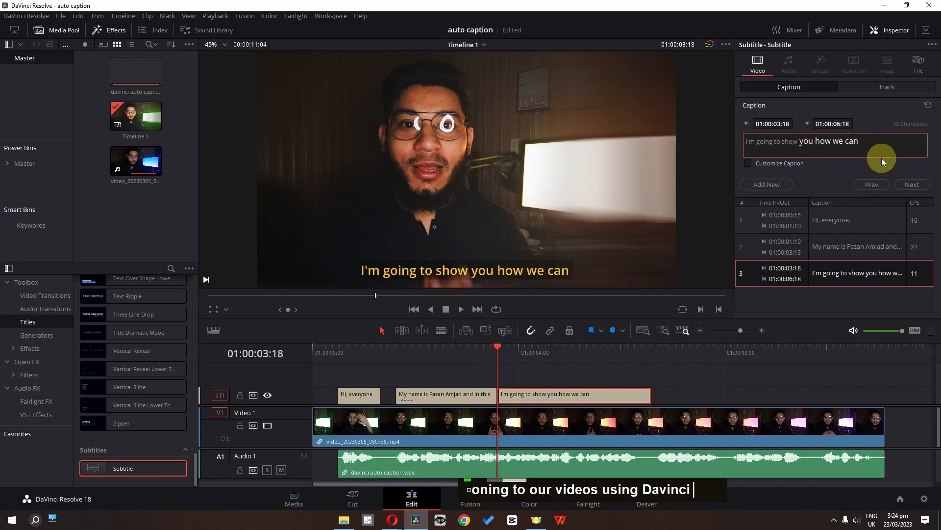
key(BackSpace)
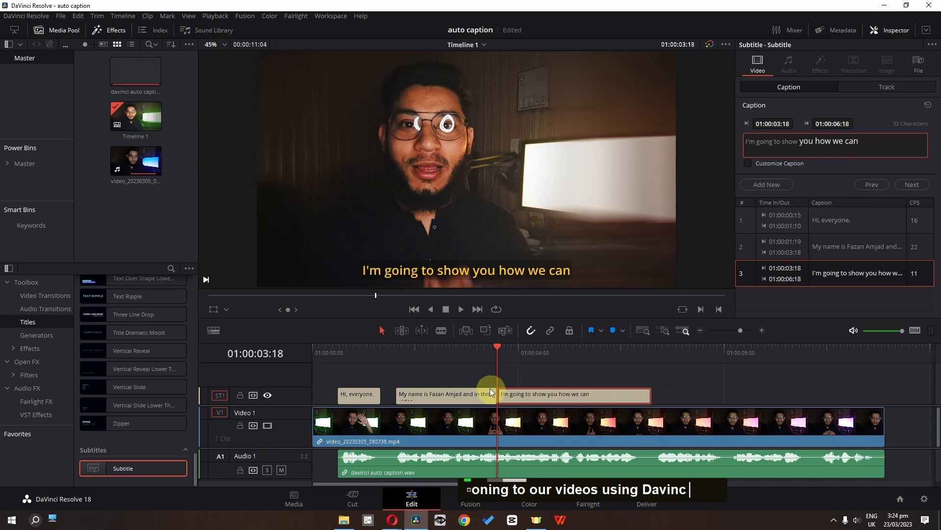
Play the third caption's section and trim the caption's end to 01:00:04:25, where the spoken phrase ends.
click(481, 354)
key(space)
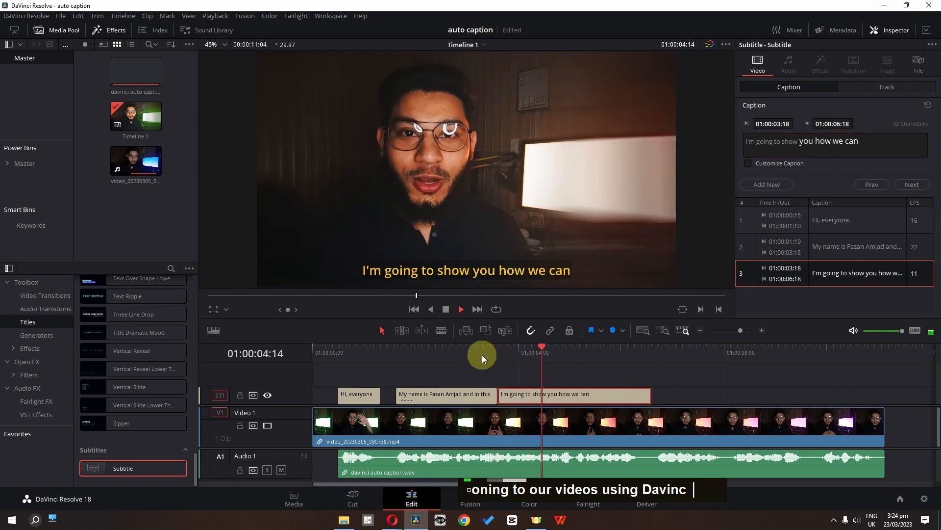
drag(647, 393, 562, 393)
Add a fourth caption at 01:00:04:25 reading "add captioning to our videos" and trim its end to 01:00:06:11.
click(767, 184)
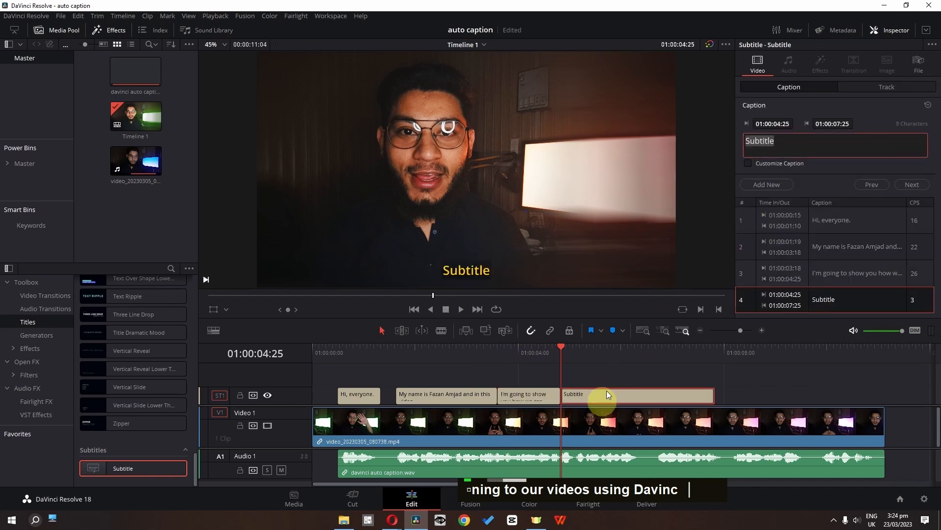
click(787, 153)
drag(712, 396, 634, 400)
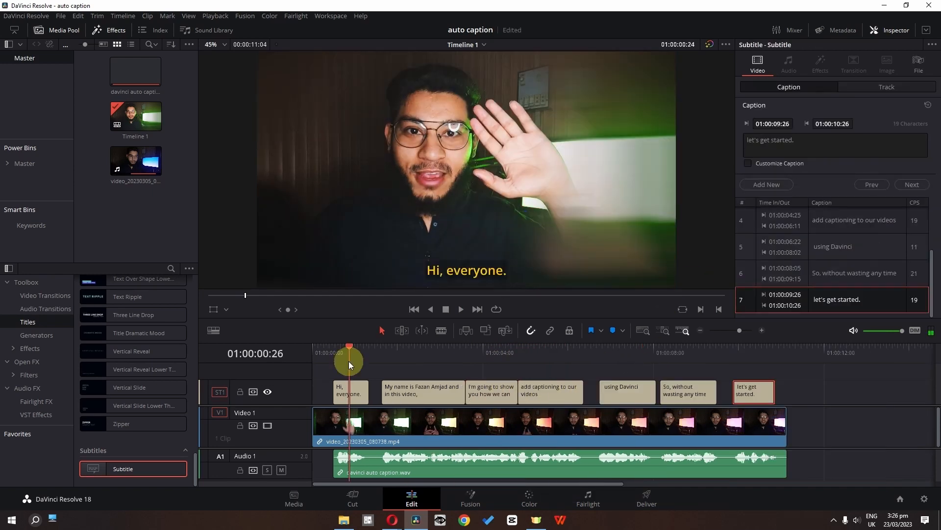
Return the playhead to the start of the timeline at 01:00:00:00.
drag(349, 360, 272, 363)
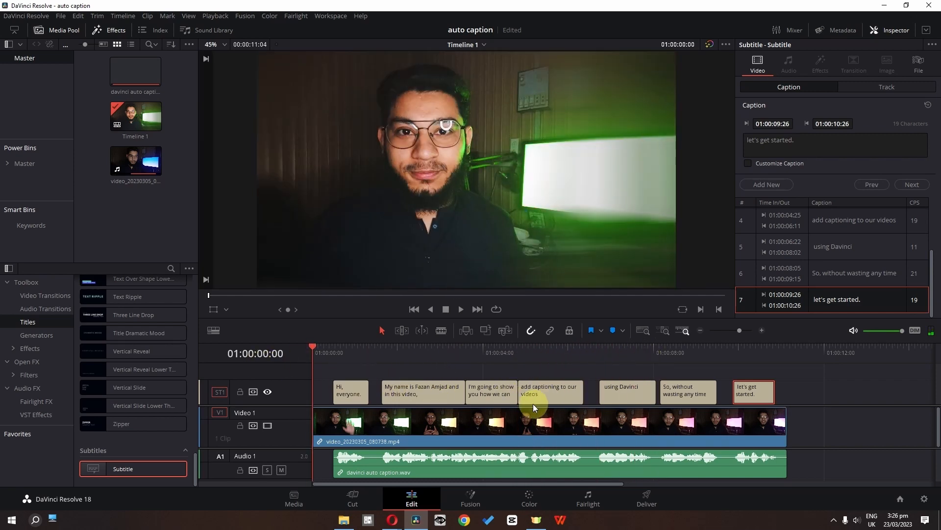